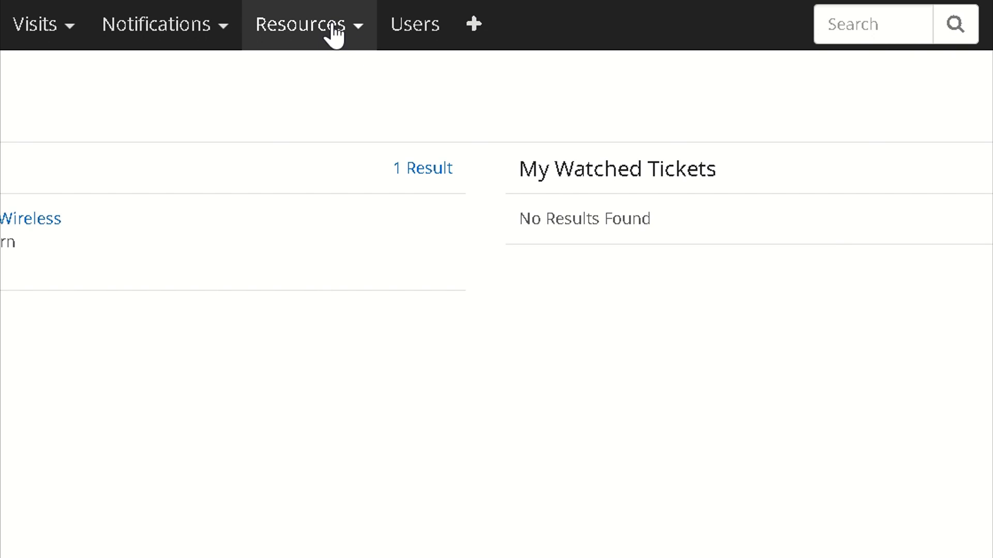
Open the Expedient OneLogin sign-in page from the ticketing portal's Resources links
left_click(333, 27)
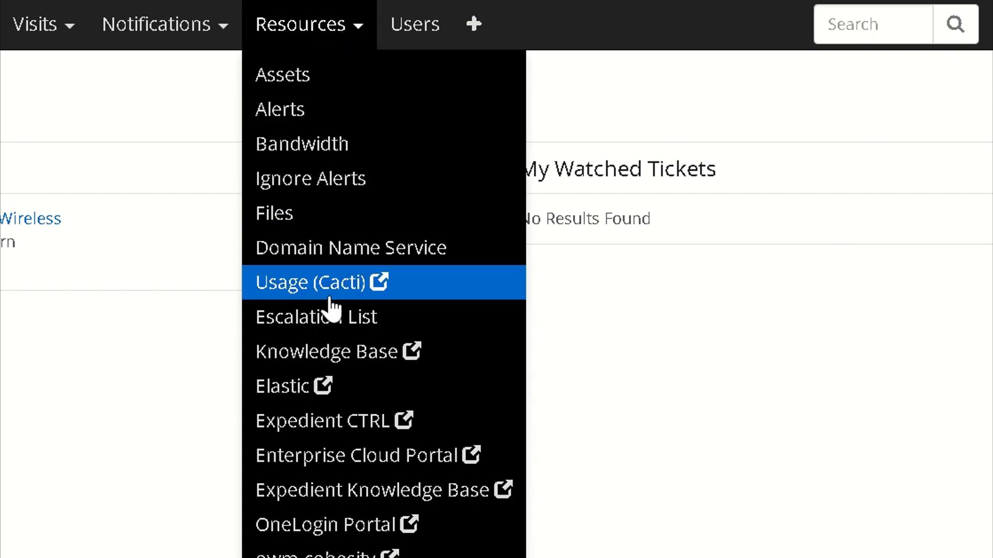
left_click(399, 522)
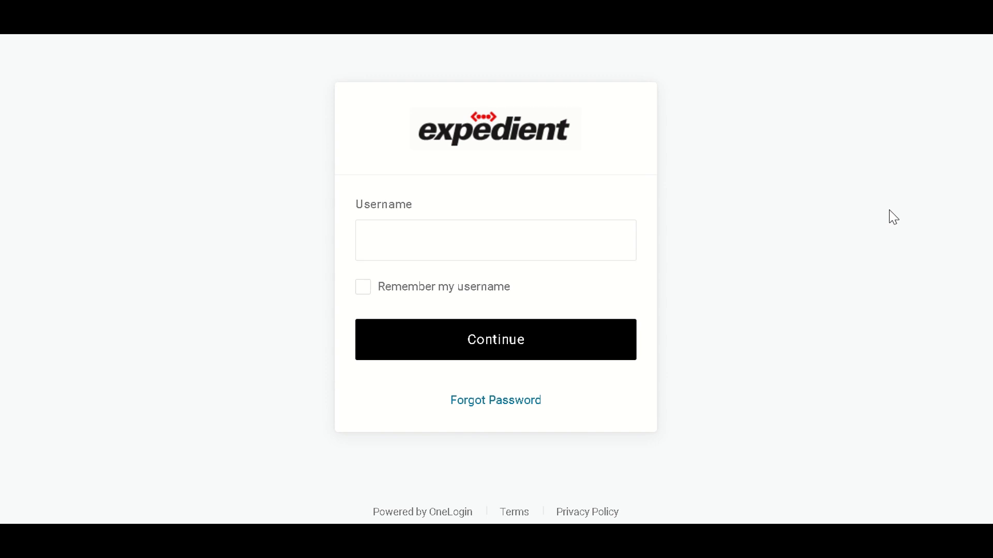
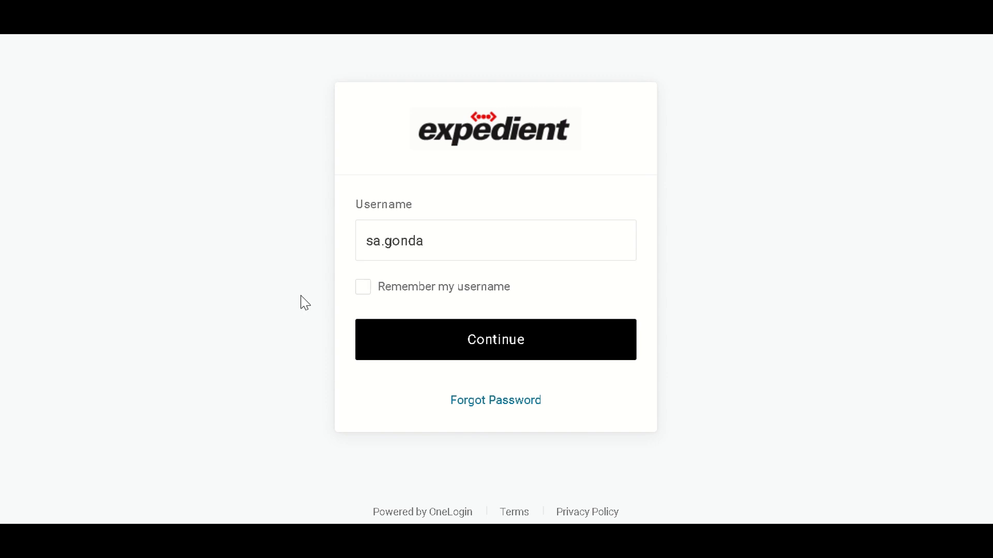
Log in to OneLogin by pasting the account username and entering the account password
left_click(474, 340)
type("••••••••••")
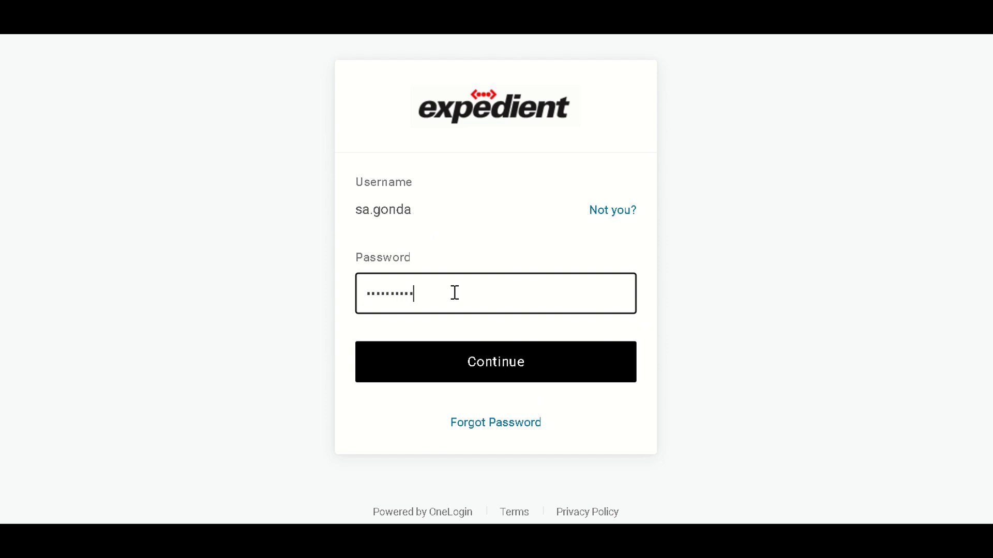
left_click(556, 368)
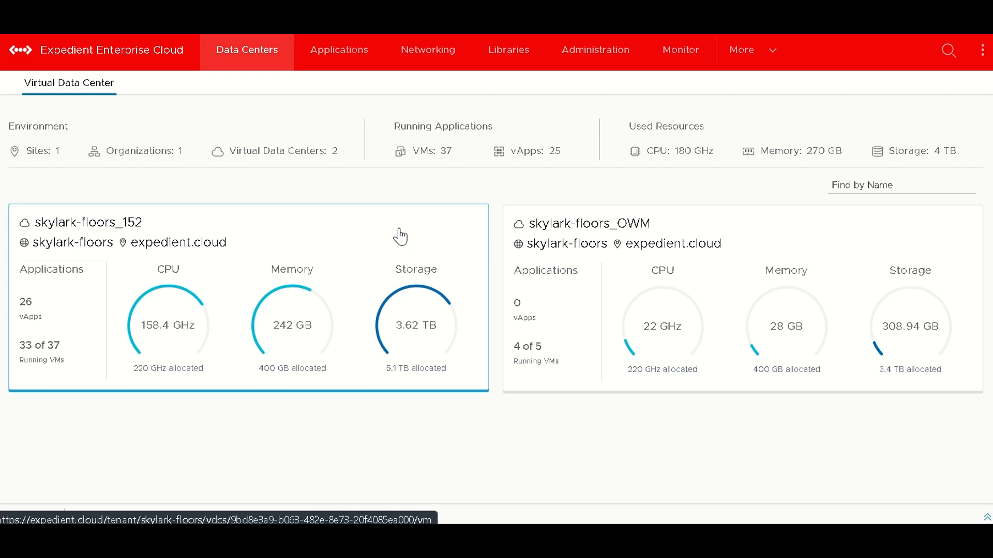
Open the skylark-floors_152 data center and browse its 37 virtual machines
left_click(442, 240)
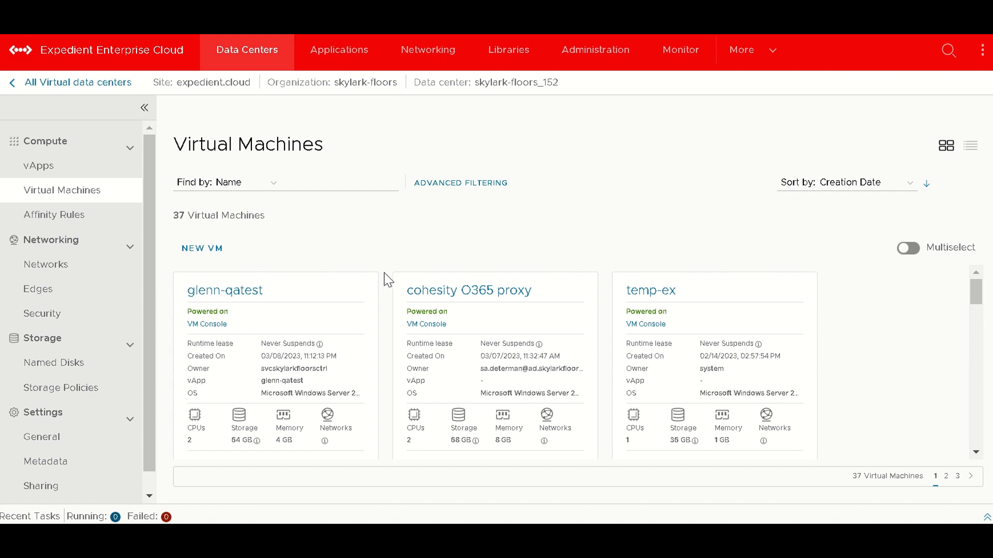
scroll(380, 321, "down", 3)
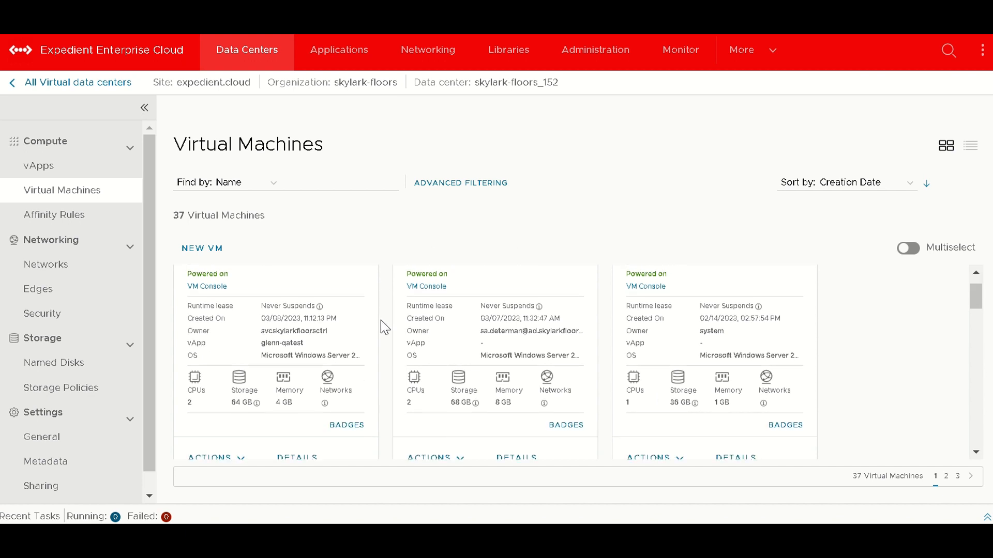
scroll(381, 320, "up", 3)
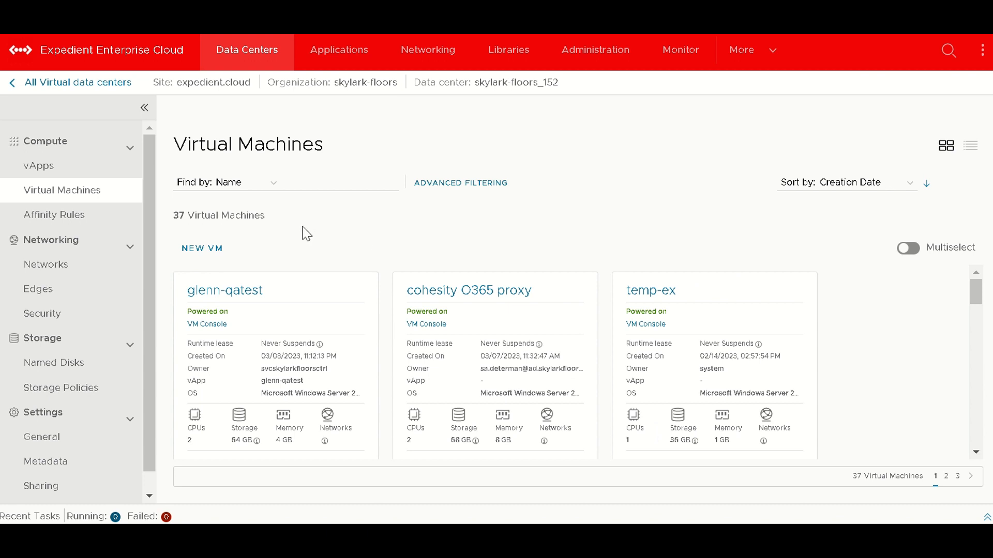
left_click(251, 191)
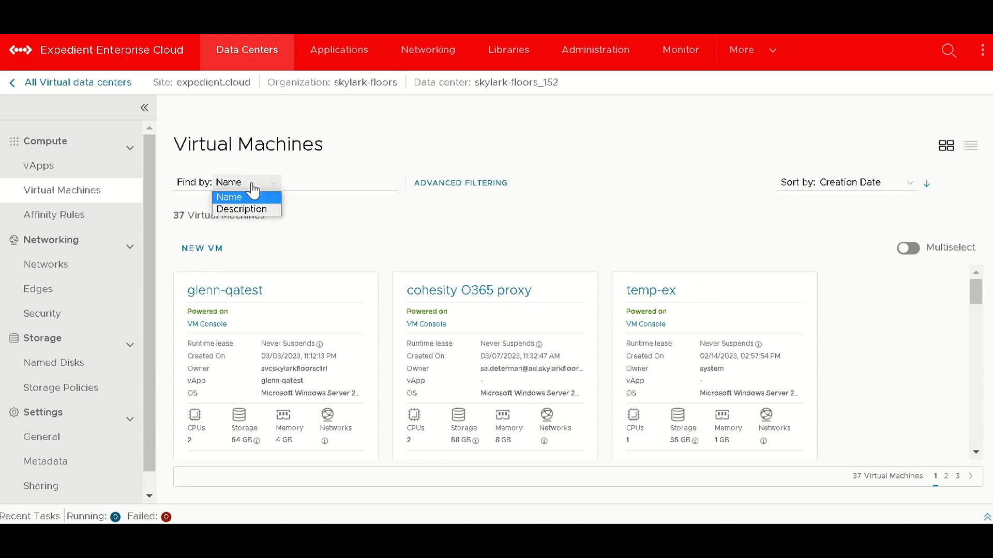
left_click(352, 238)
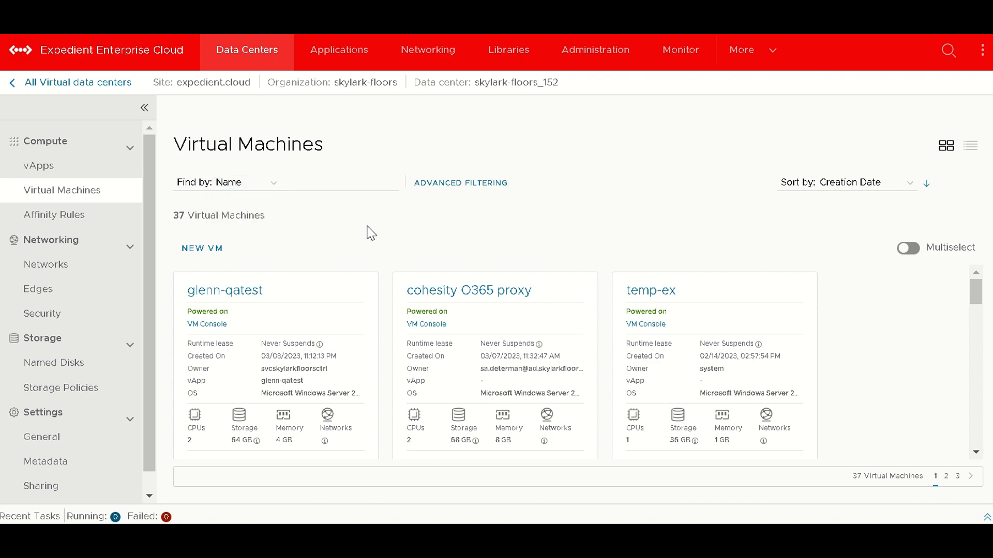
left_click(464, 185)
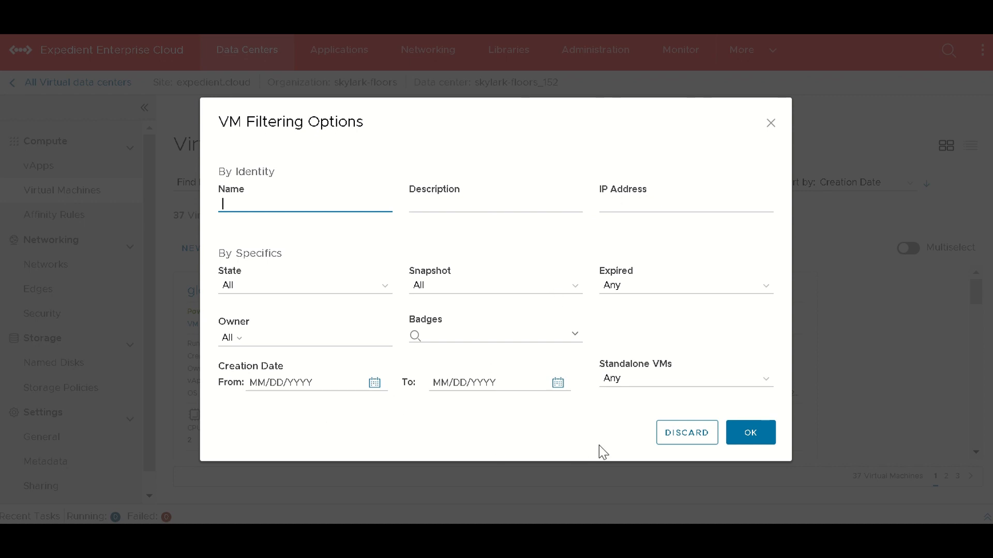
left_click(670, 440)
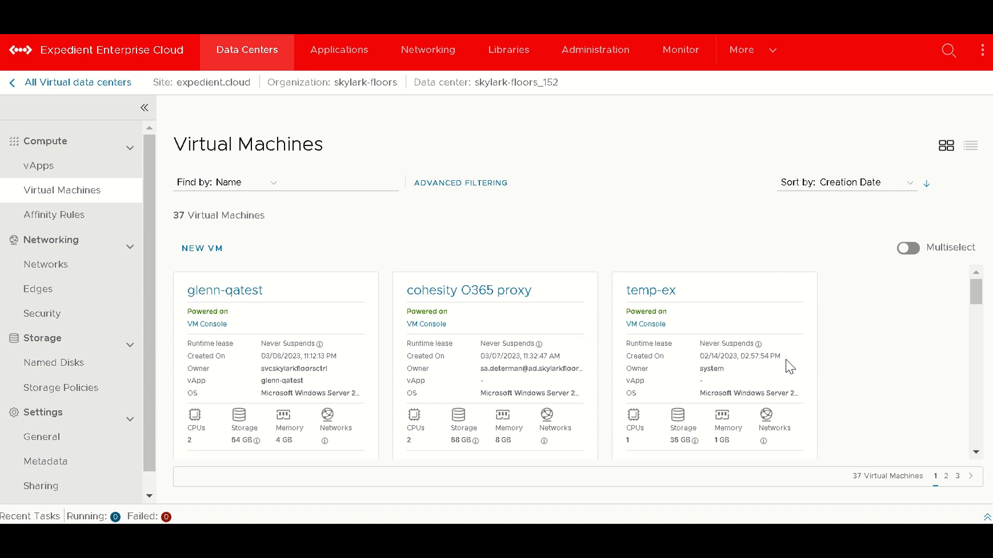
Switch the virtual machines to table view and scroll through the list
scroll(796, 352, "down", 3)
scroll(789, 367, "up", 3)
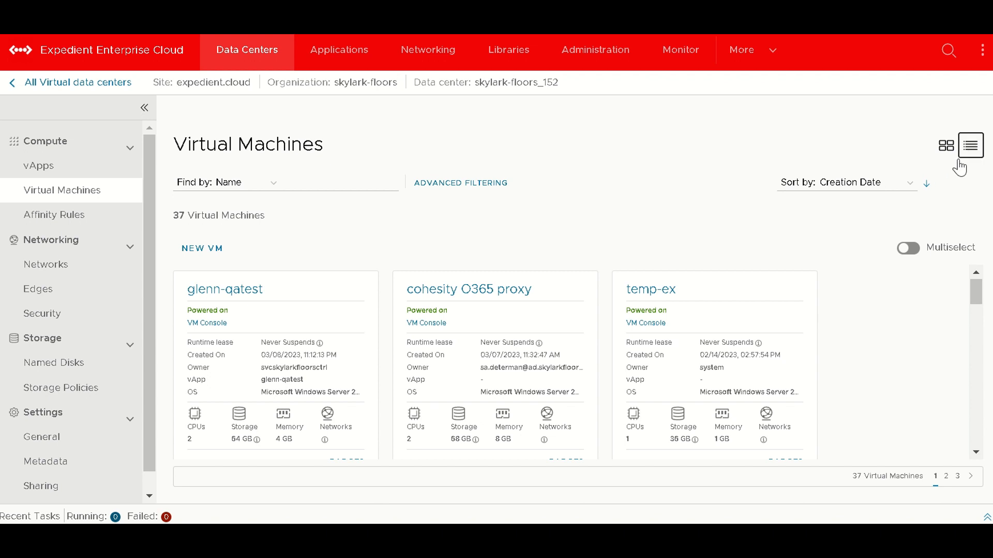
left_click(971, 147)
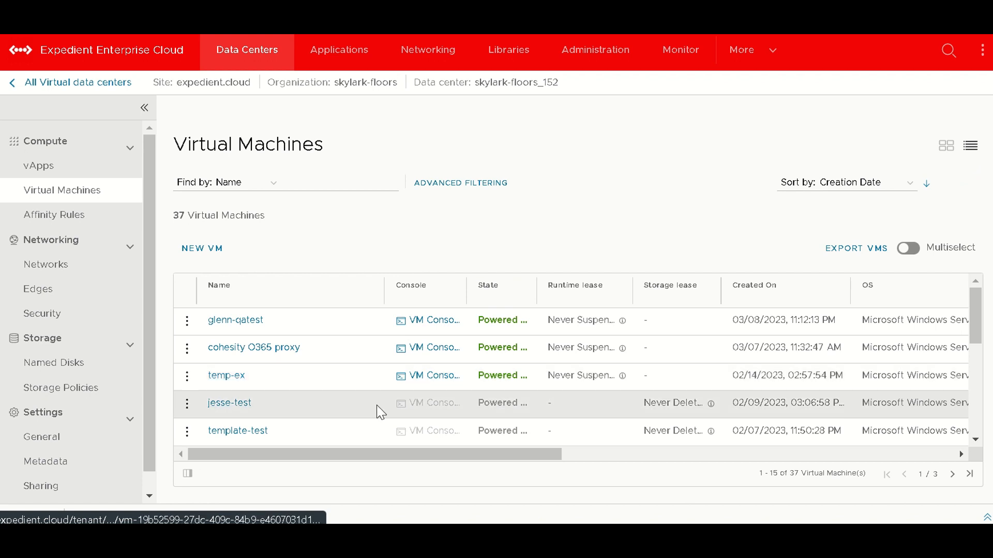
scroll(382, 419, "down", 5)
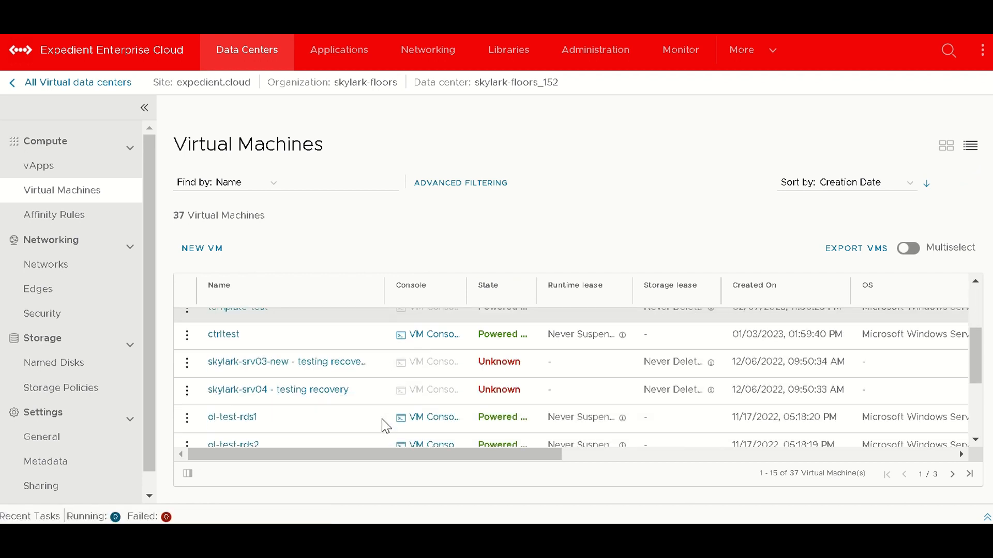
scroll(381, 420, "down", 1)
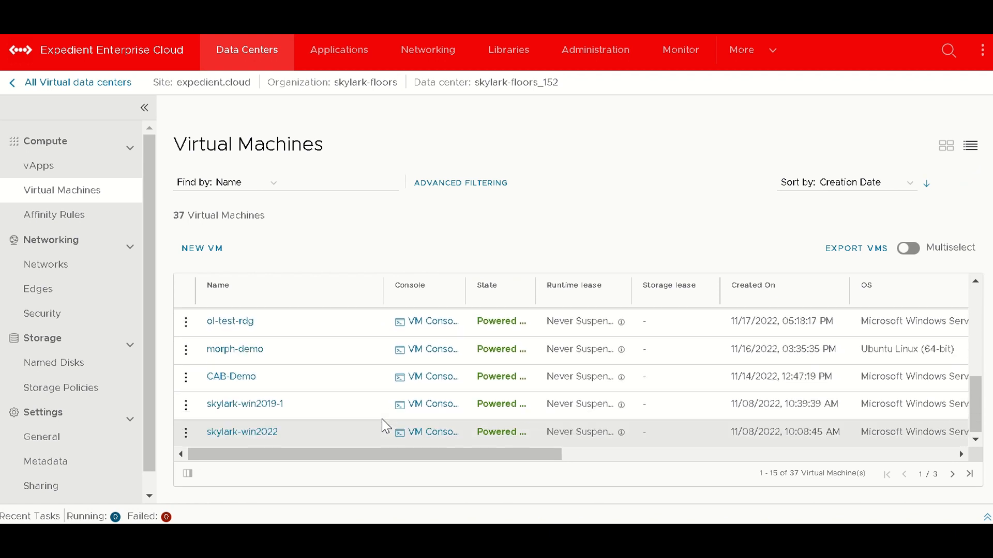
scroll(382, 420, "up", 6)
Return to card view and show the actions menu for glenn-qatest
left_click(947, 150)
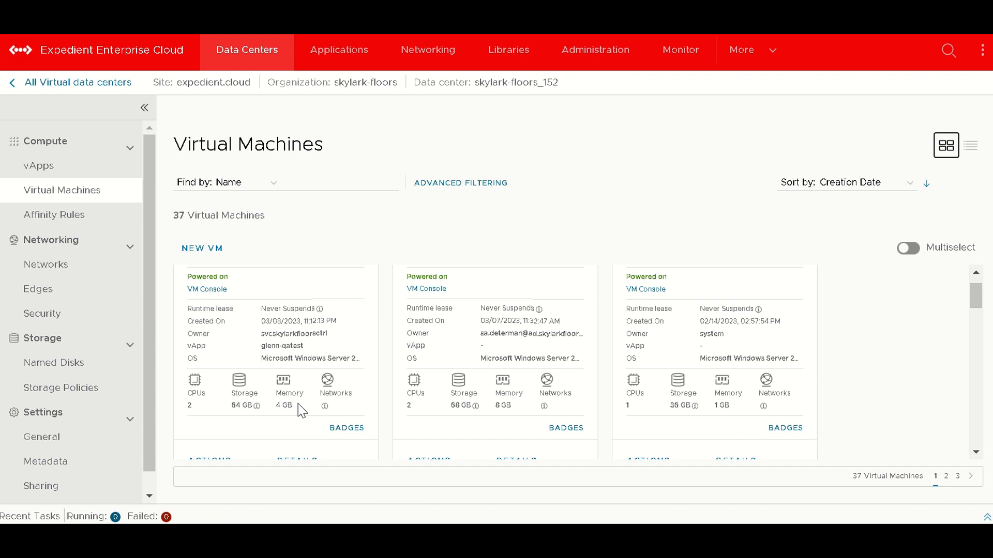
scroll(301, 412, "down", 1)
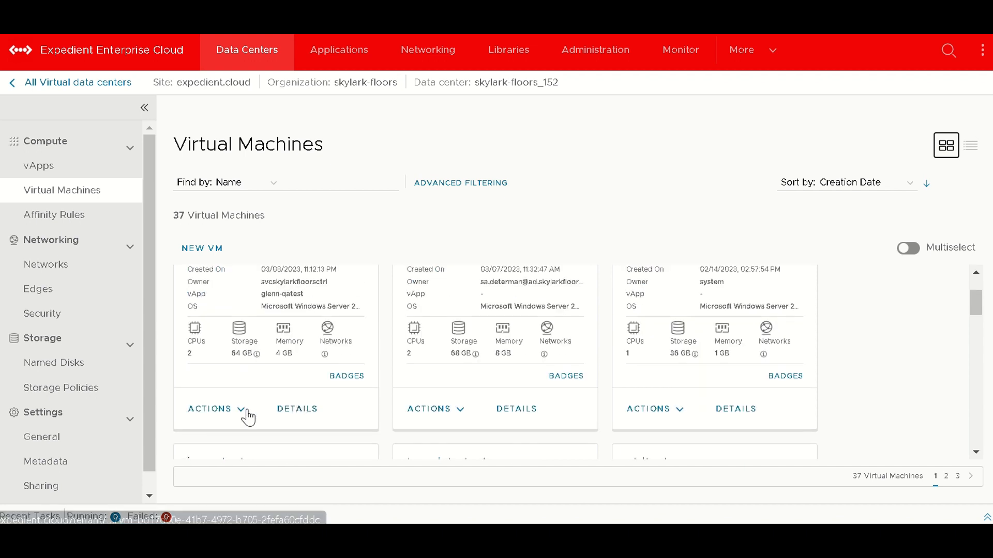
left_click(229, 412)
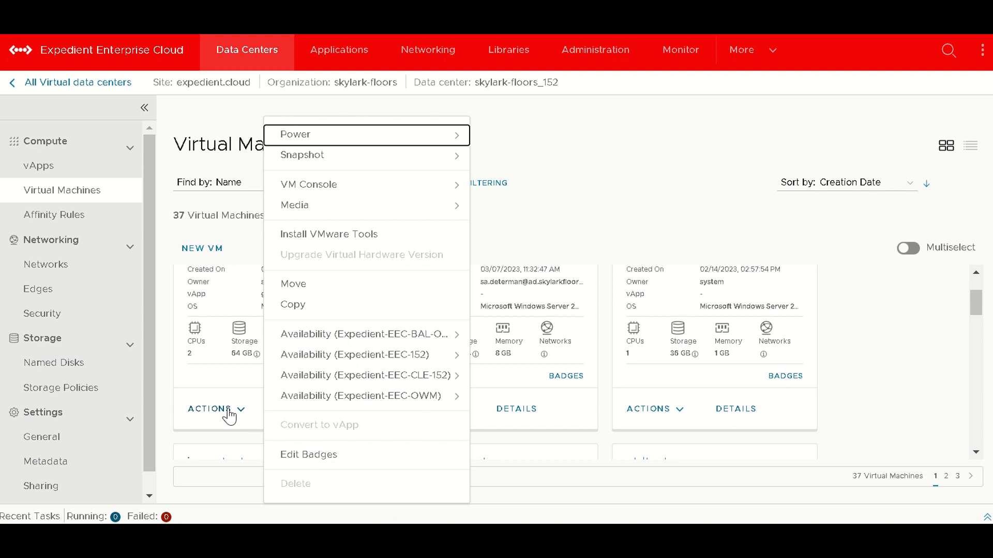
left_click(370, 137)
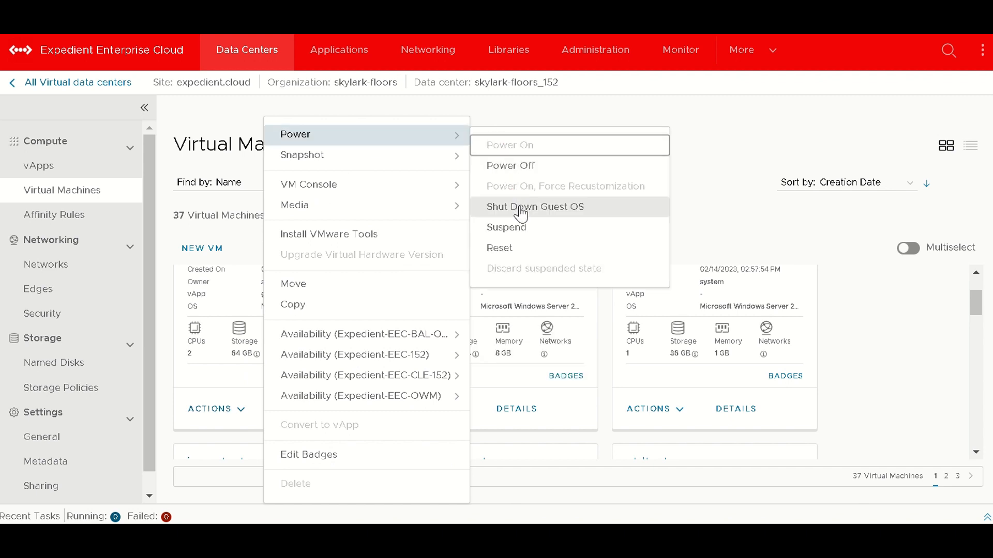
left_click(392, 158)
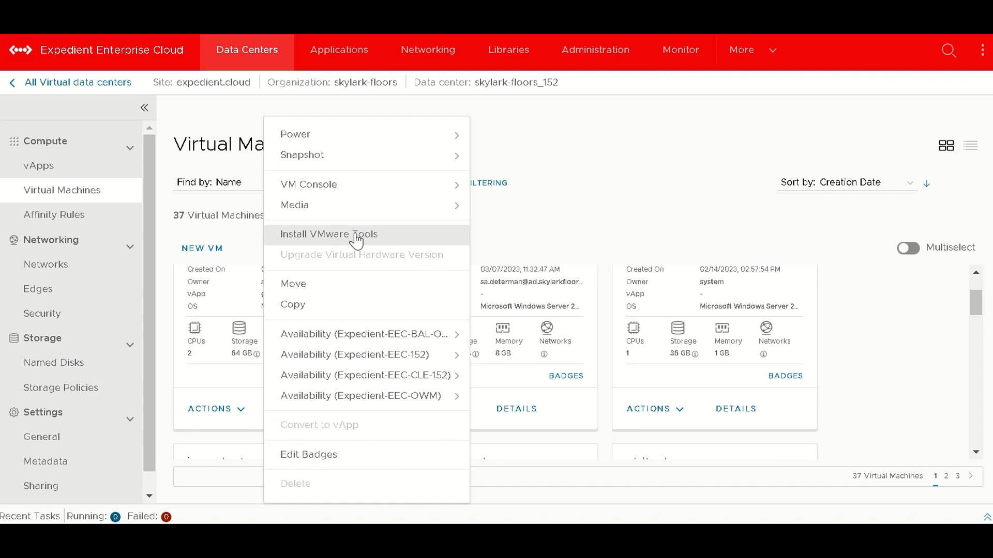
Review the Set badges options for glenn-qatest and discard without assigning a badge
left_click(330, 463)
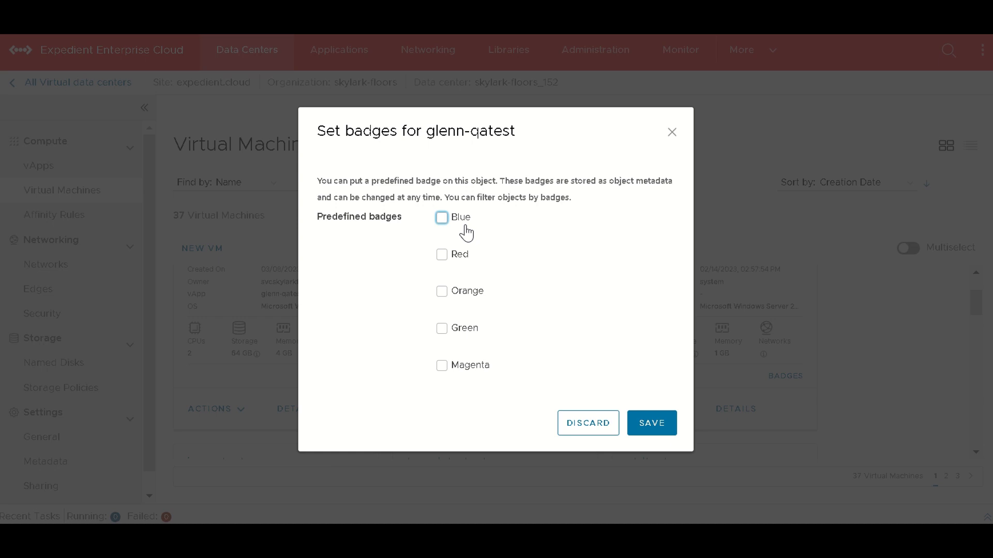
left_click(584, 425)
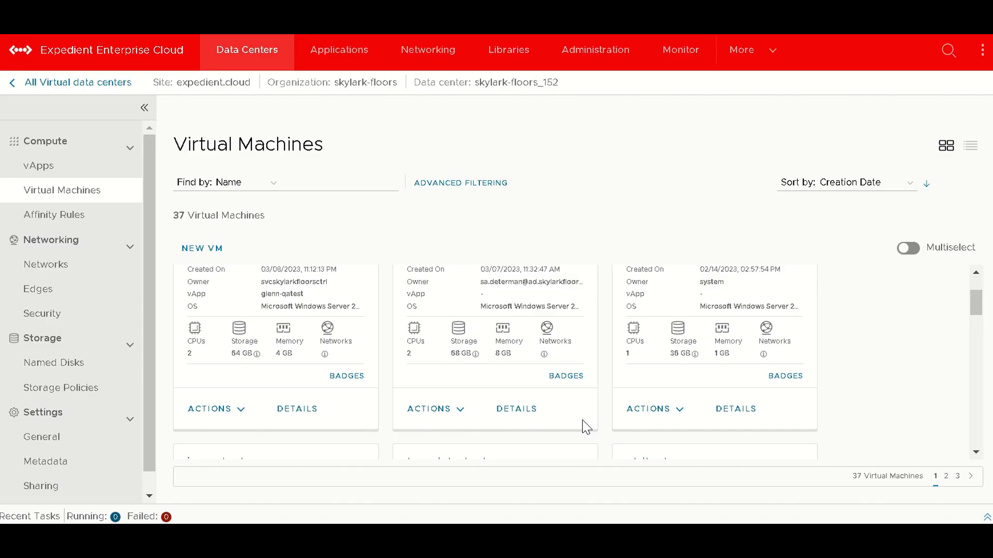
Open glenn-qatest's details, review its Edit VM form, and discard without saving
left_click(307, 411)
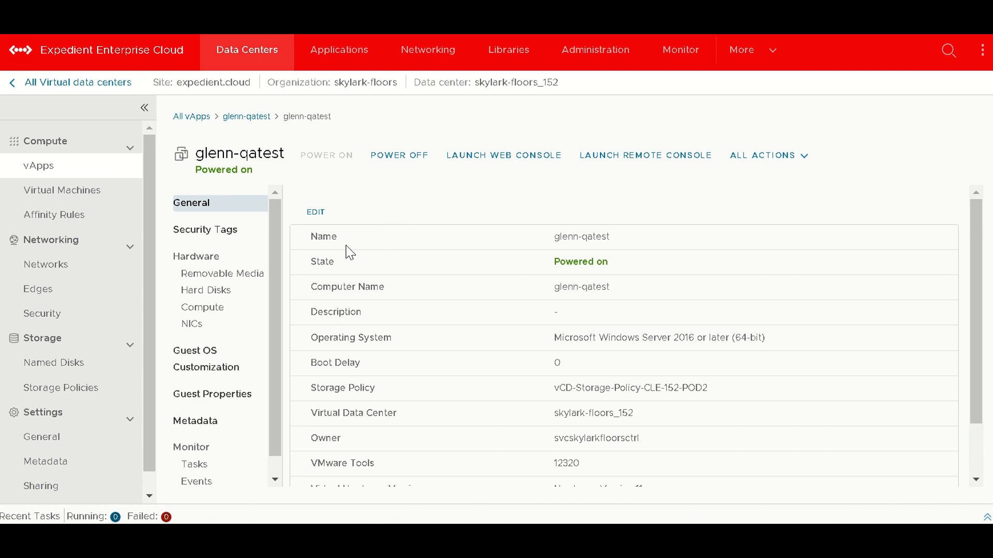
left_click(315, 213)
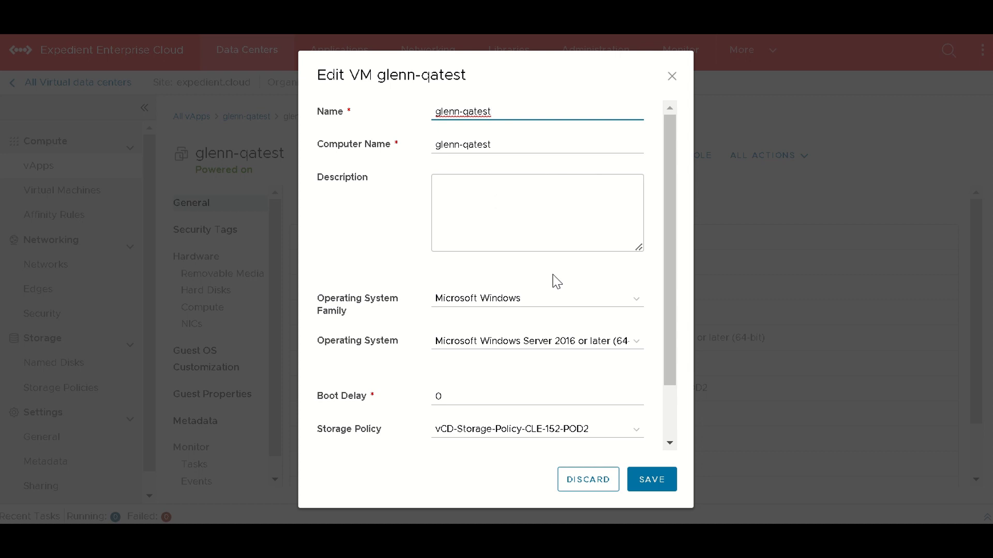
scroll(554, 282, "down", 1)
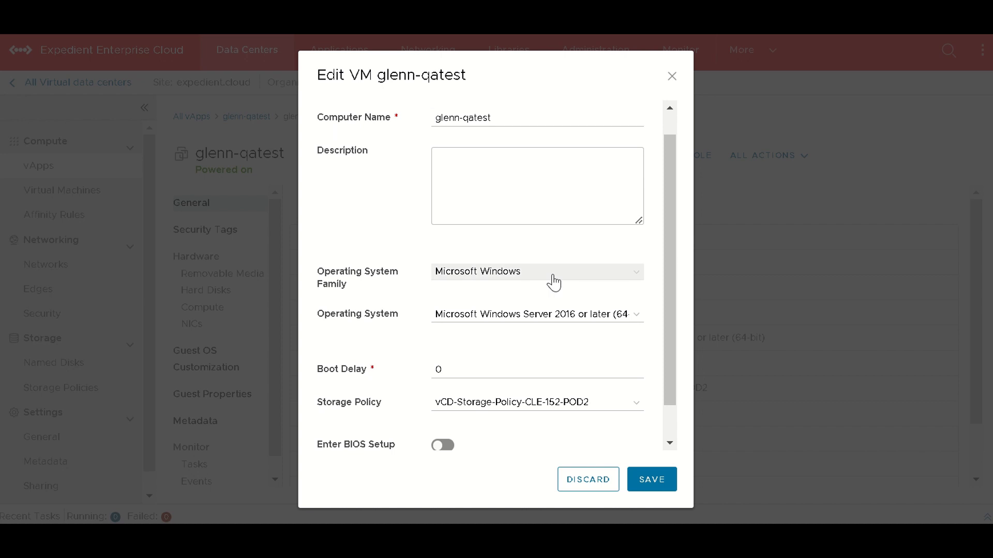
scroll(413, 357, "down", 1)
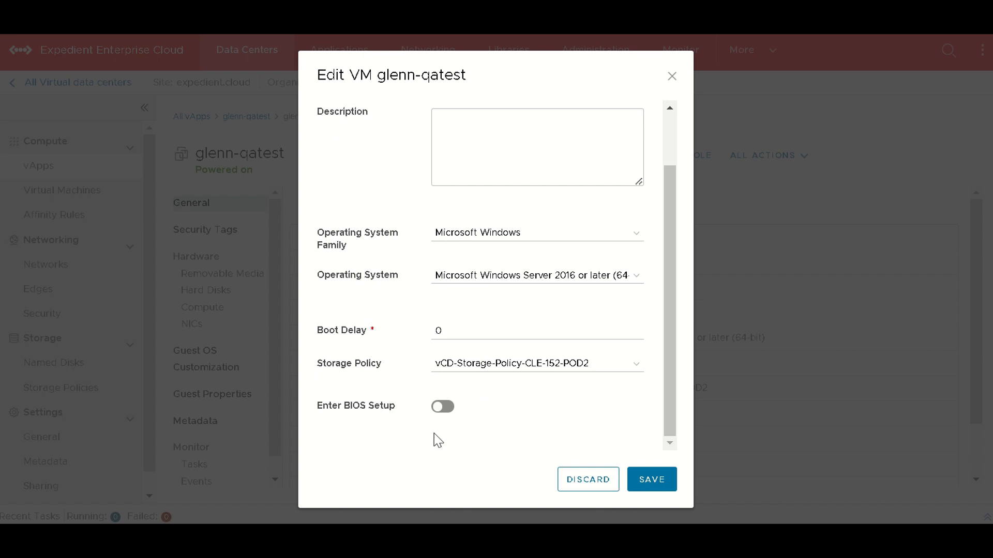
left_click(577, 484)
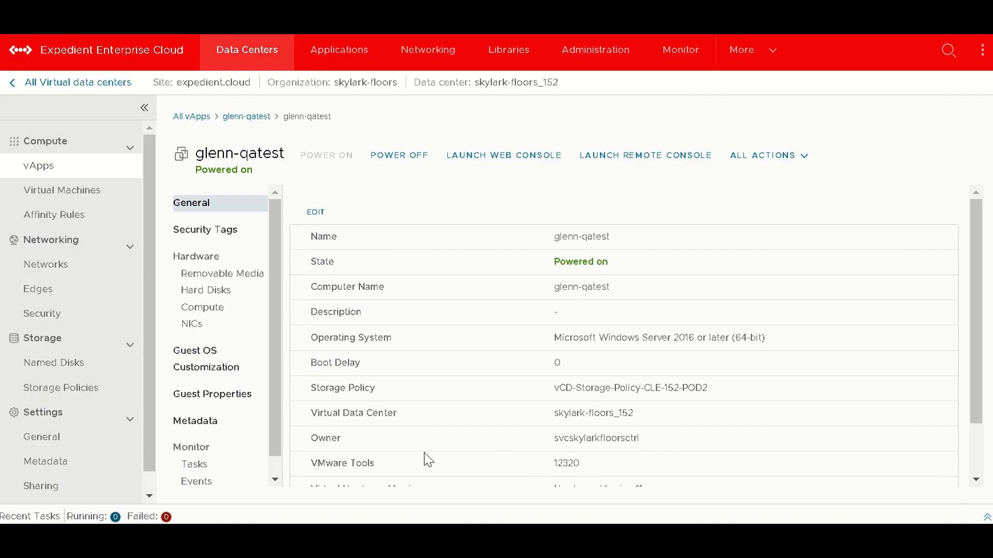
Open glenn-qatest's hard disk editor and select the 60 GB size value
left_click(232, 277)
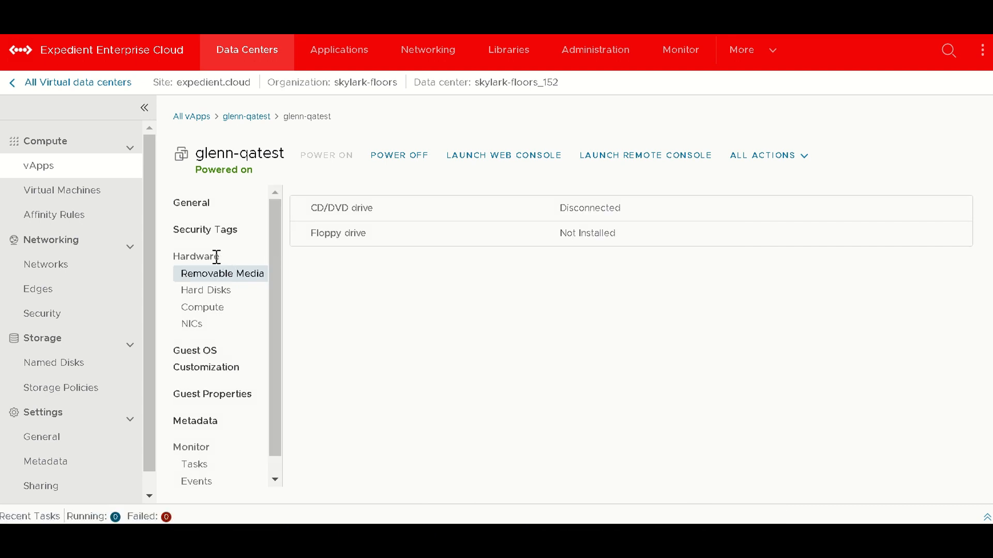
left_click(214, 291)
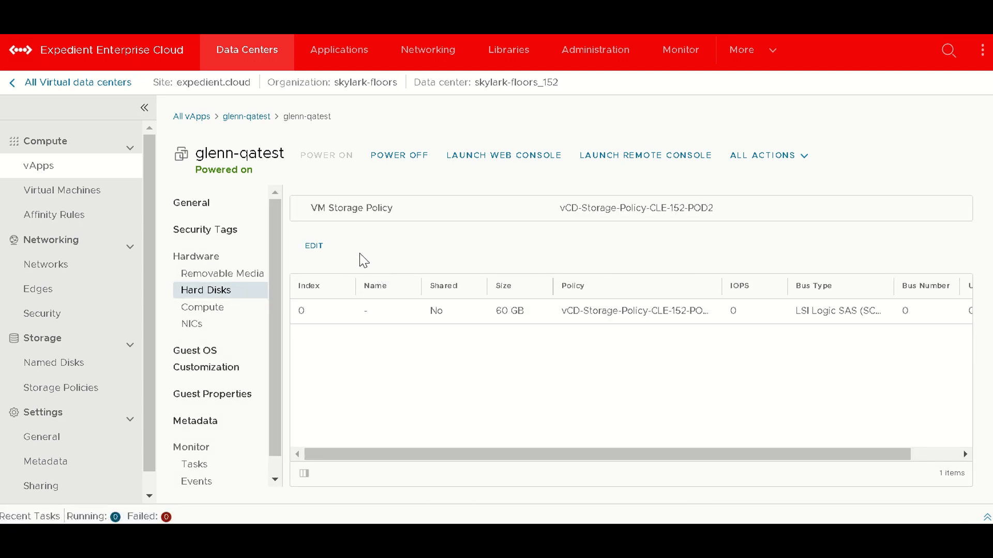
left_click(317, 247)
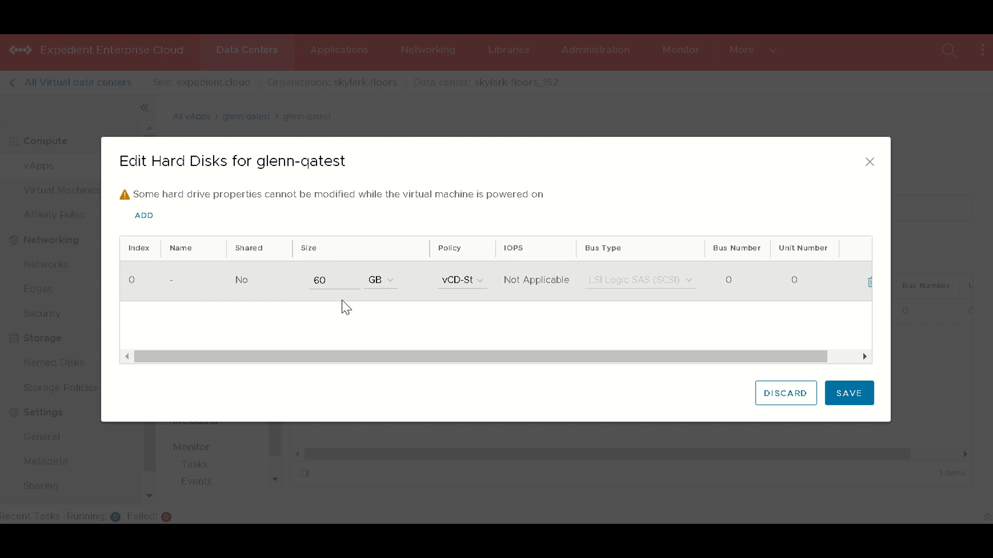
left_click_drag(322, 280, 314, 281)
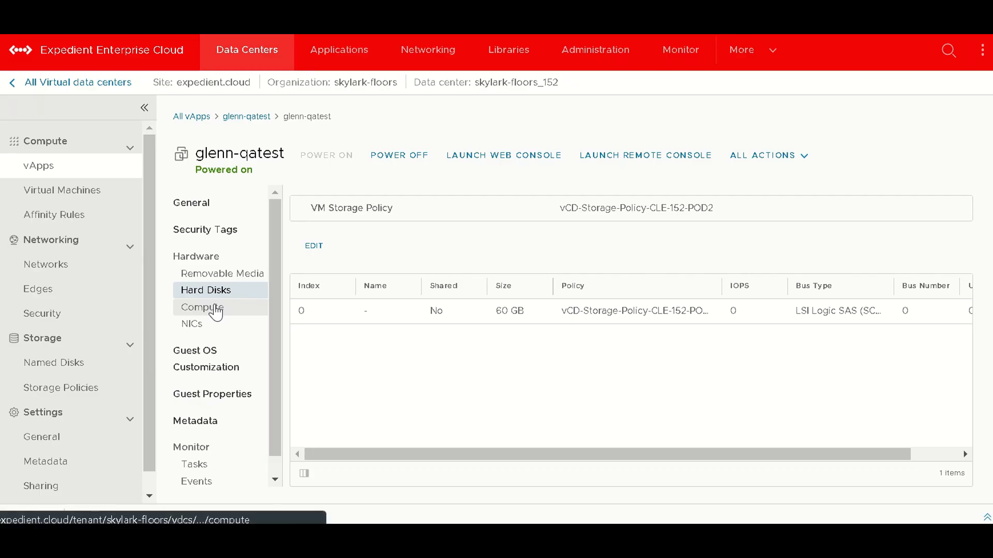
left_click(221, 304)
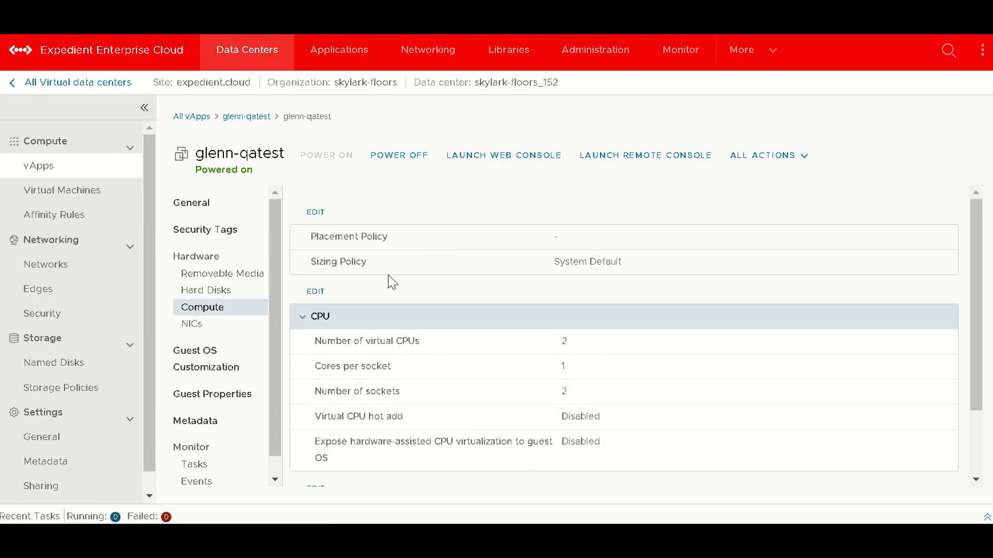
Open and discard the CPU and memory editors, keeping 2 vCPUs and 4 GB memory
left_click(316, 292)
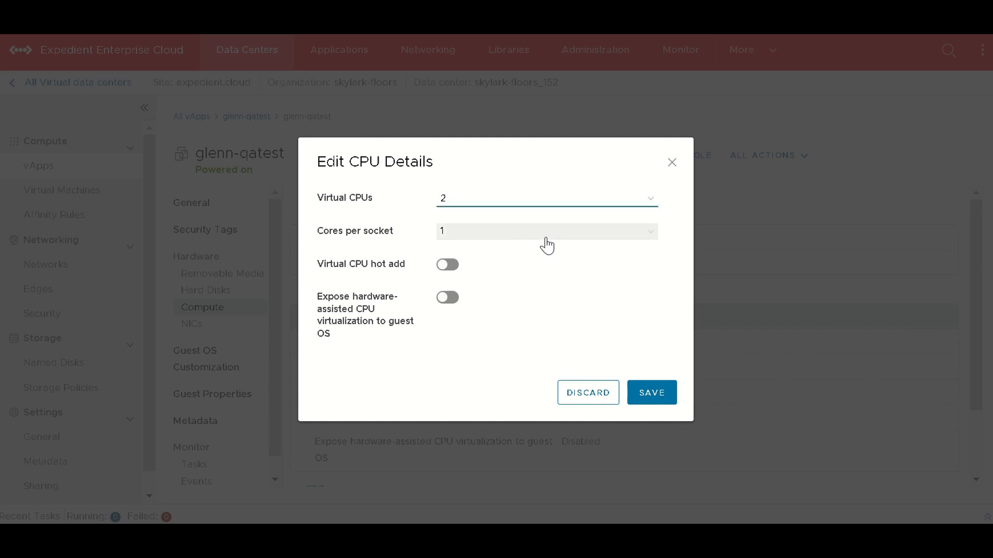
left_click(579, 401)
scroll(512, 388, "down", 3)
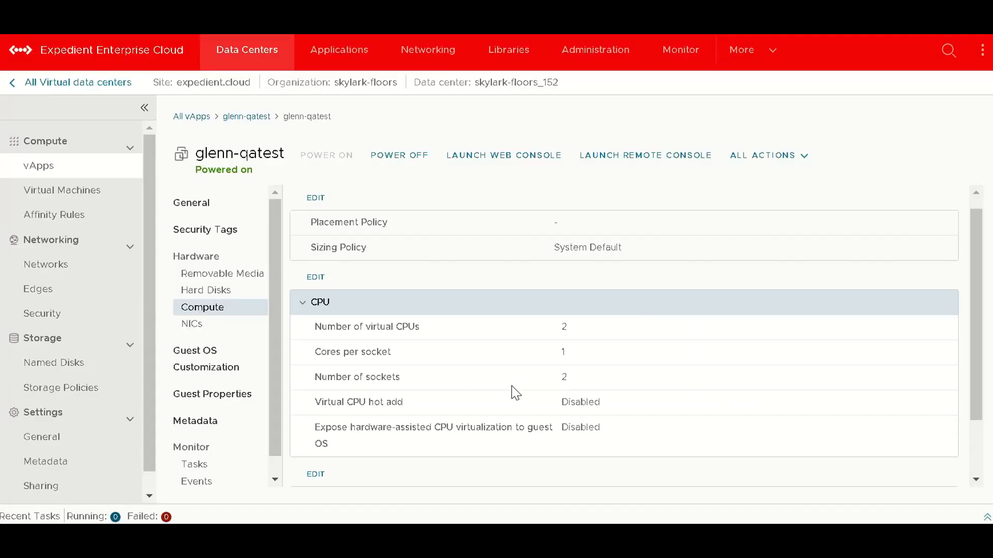
left_click(315, 399)
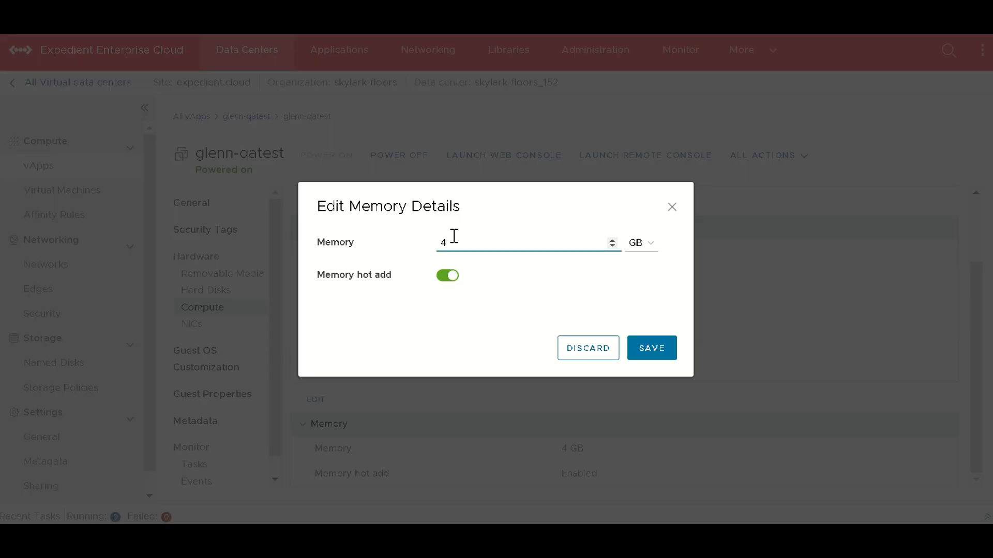
double_click(441, 242)
left_click(583, 345)
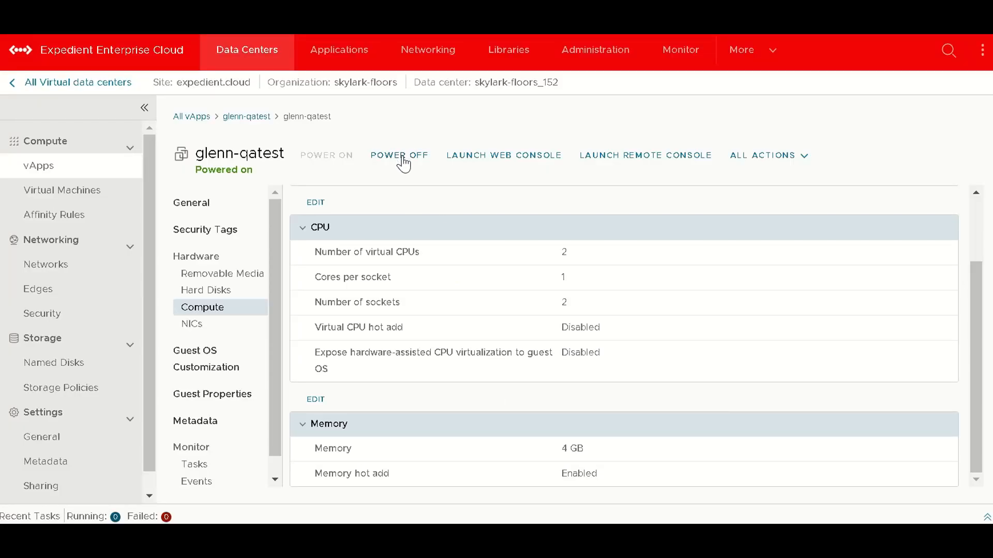
Launch the glenn-qatest web console, then view the temp-ex VM's task history
left_click(489, 167)
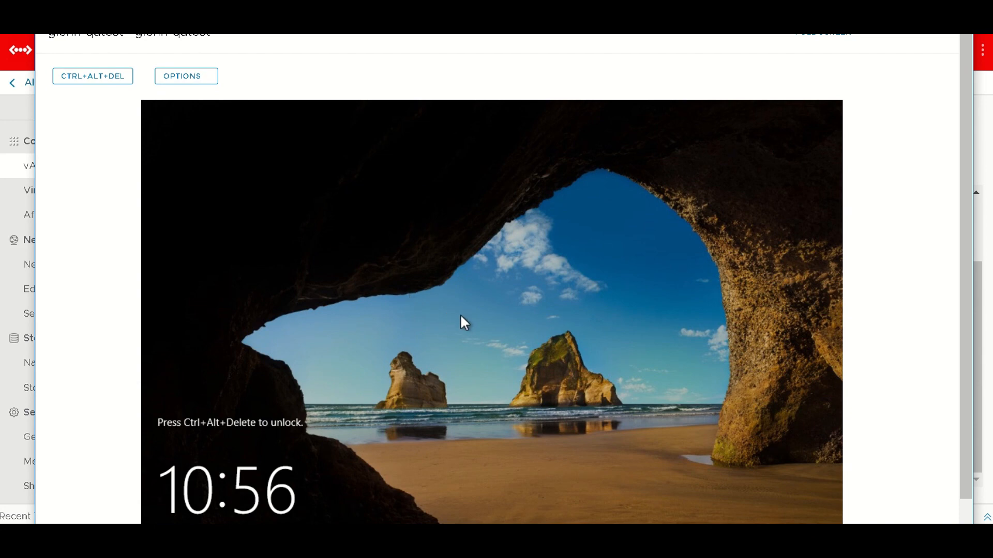
left_click(213, 443)
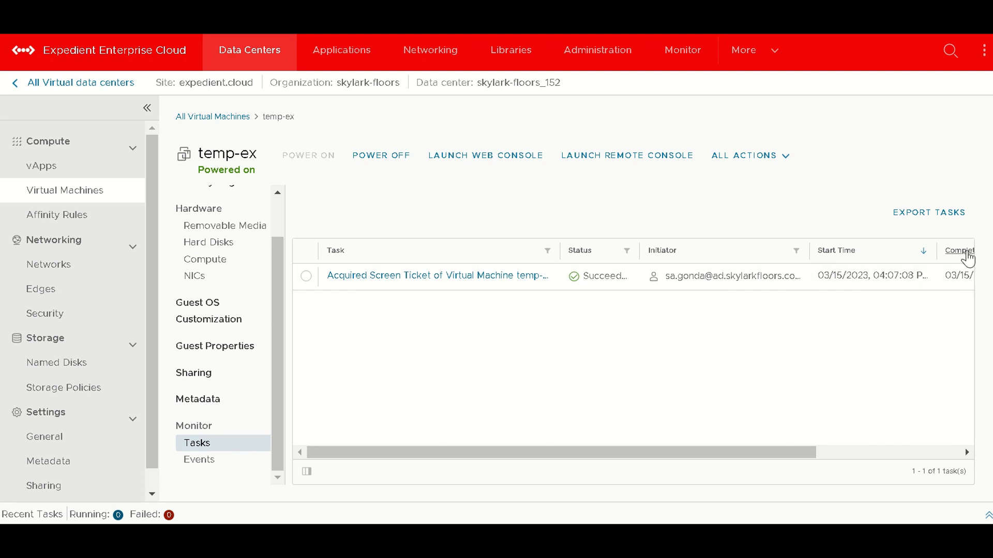
View temp-ex's event history and open the LAST 3 DAYS time-range dropdown
left_click(199, 459)
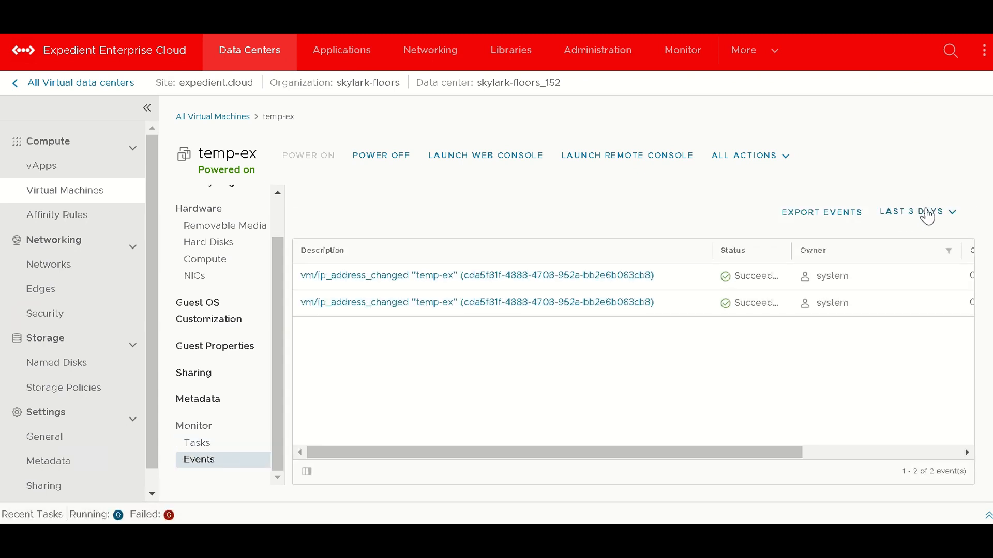
left_click(927, 213)
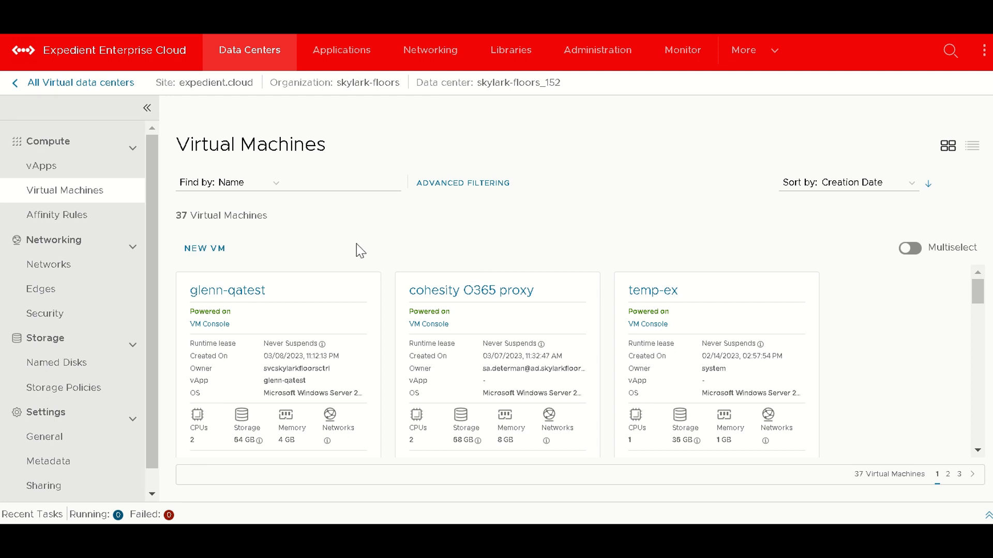
Start a new virtual machine named Test
left_click(214, 255)
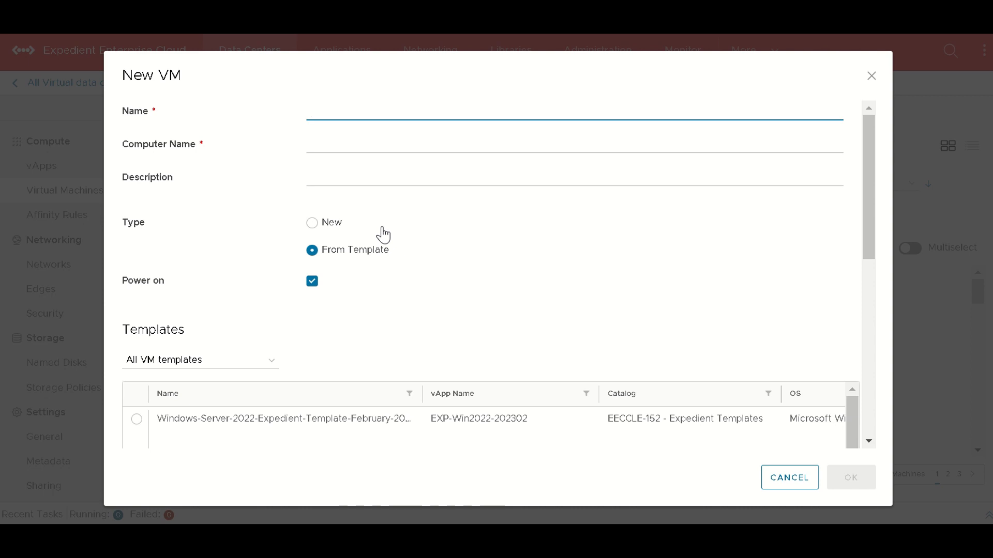
type("Test")
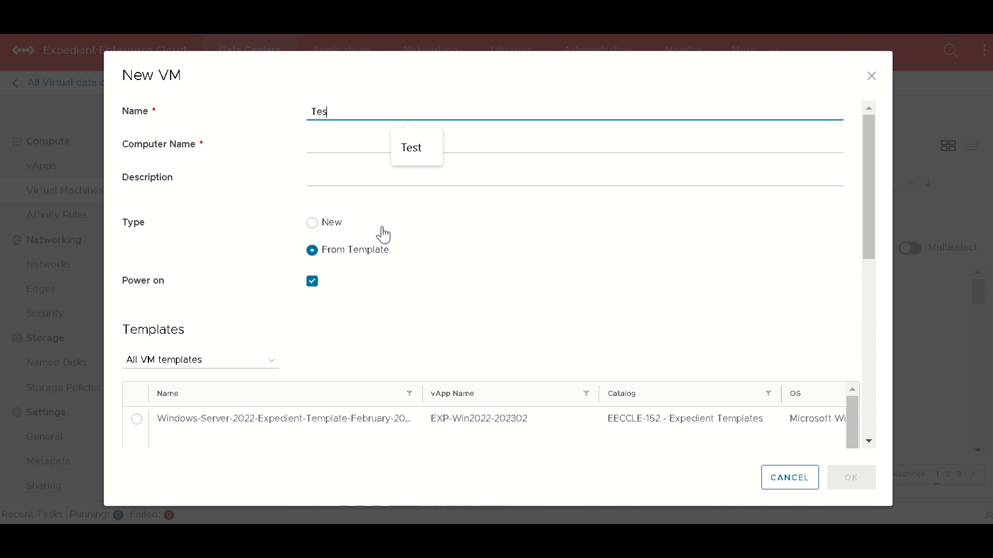
left_click(358, 175)
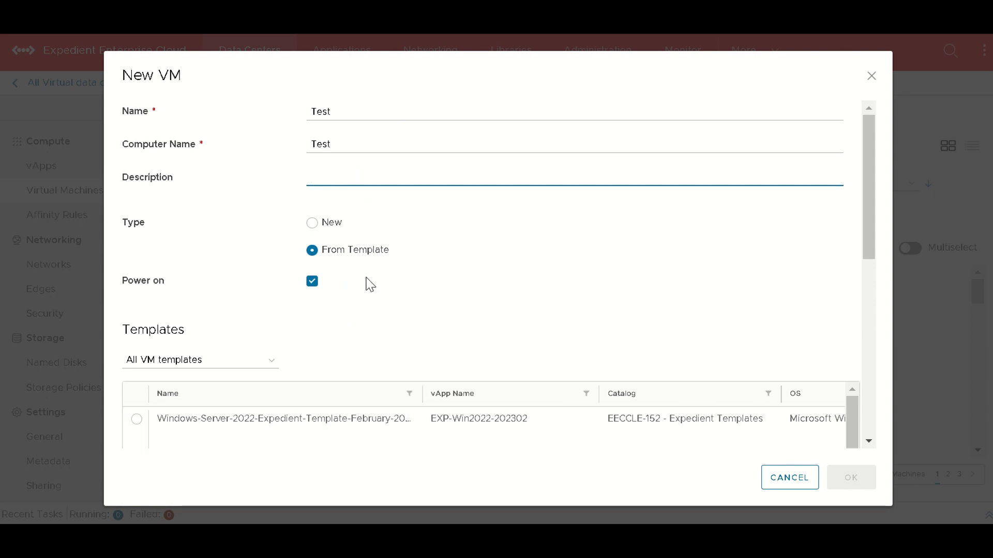
Build the VM from scratch (New) with Microsoft Windows as the OS family
left_click(315, 228)
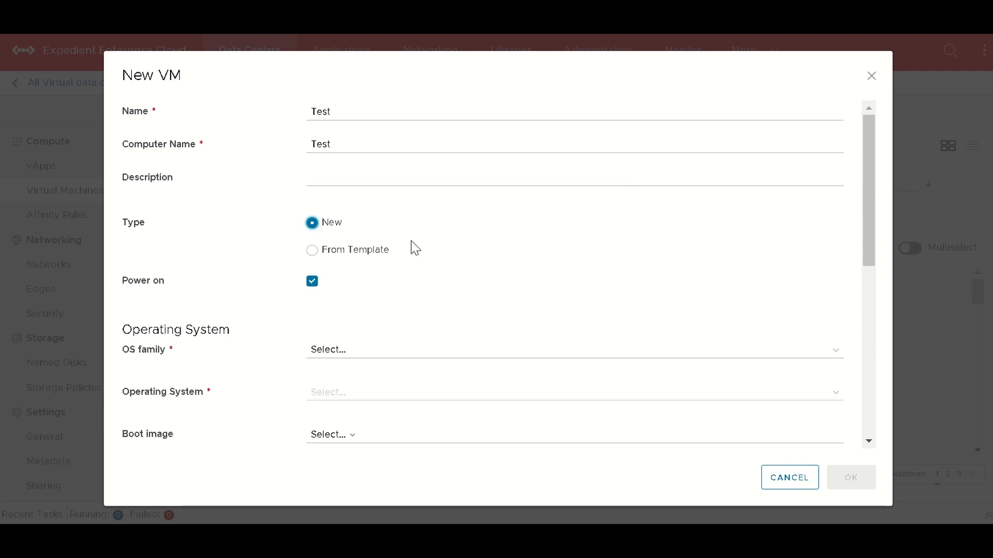
left_click(395, 357)
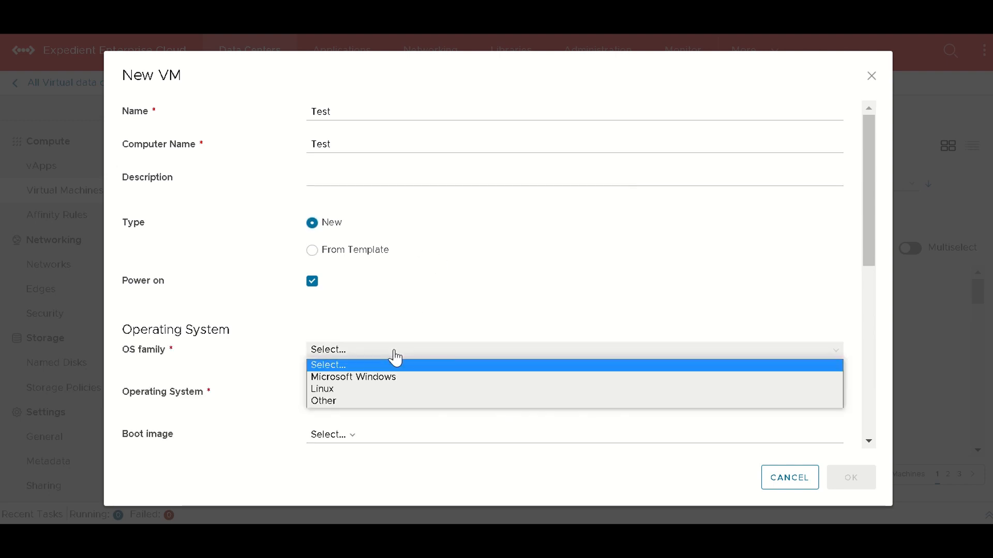
left_click(375, 389)
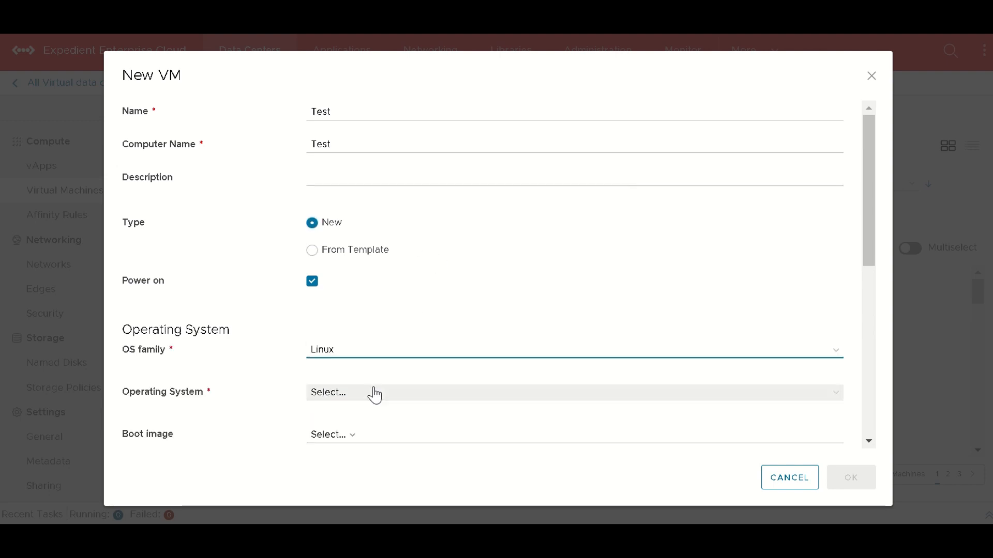
left_click(358, 353)
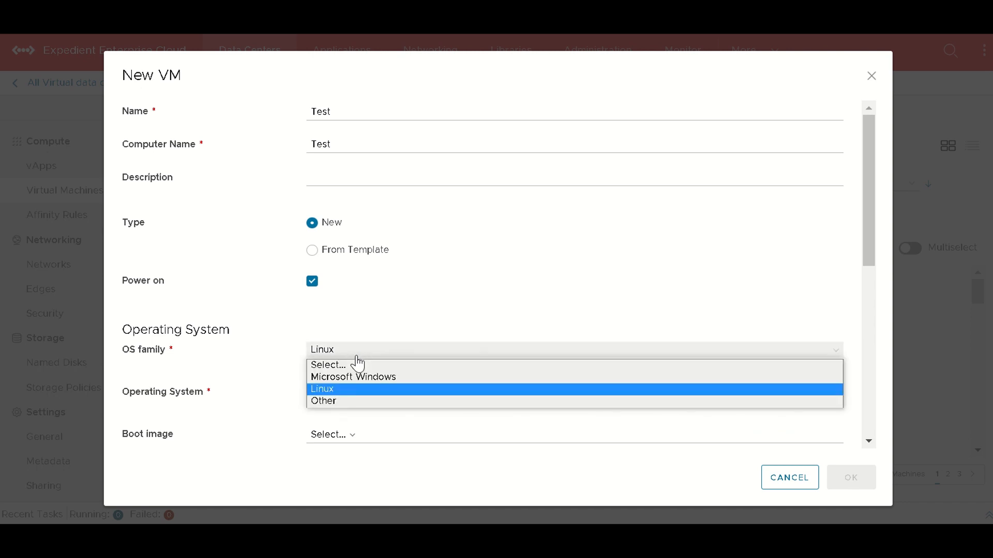
left_click(349, 377)
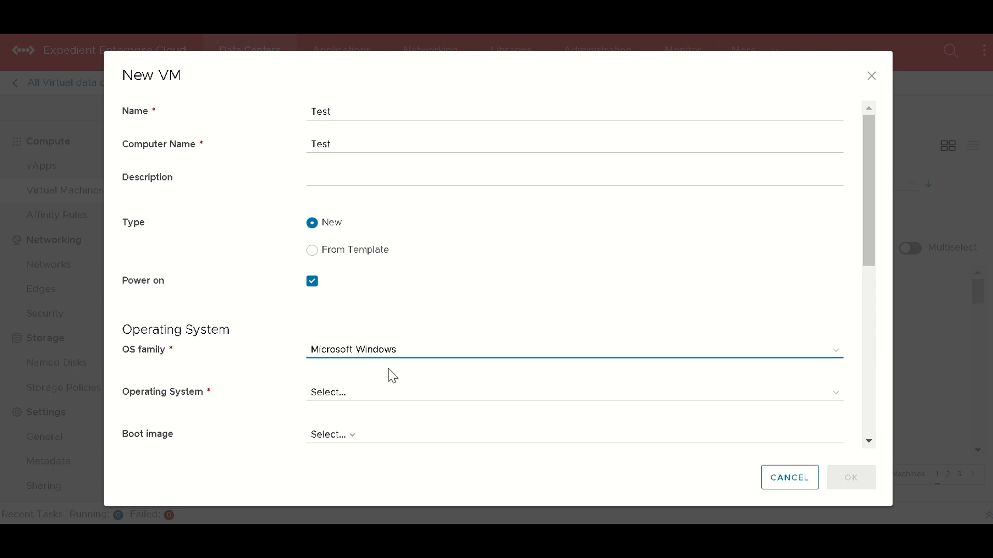
Choose Microsoft Windows Server 2022 (64-bit) as the operating system and list the boot images
left_click(373, 403)
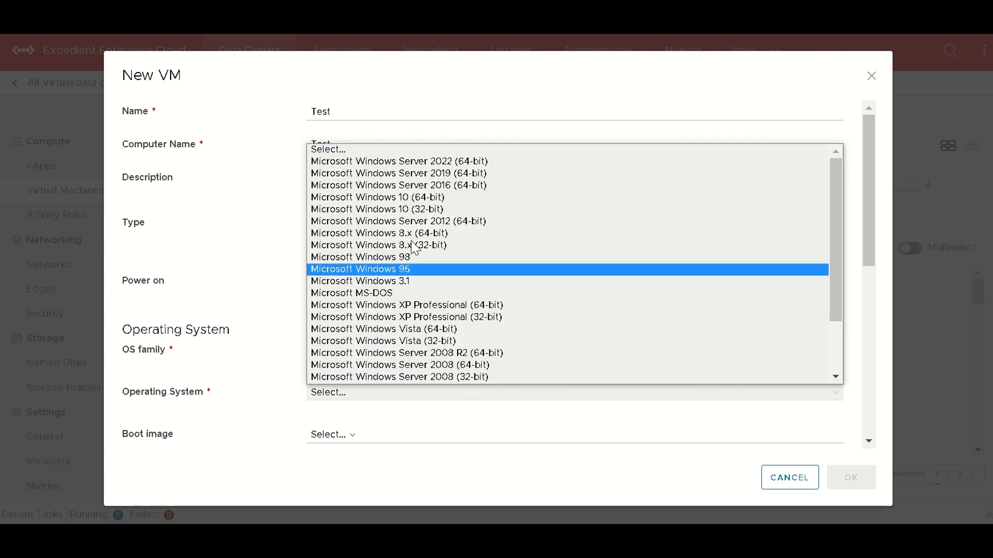
left_click(468, 162)
left_click(346, 437)
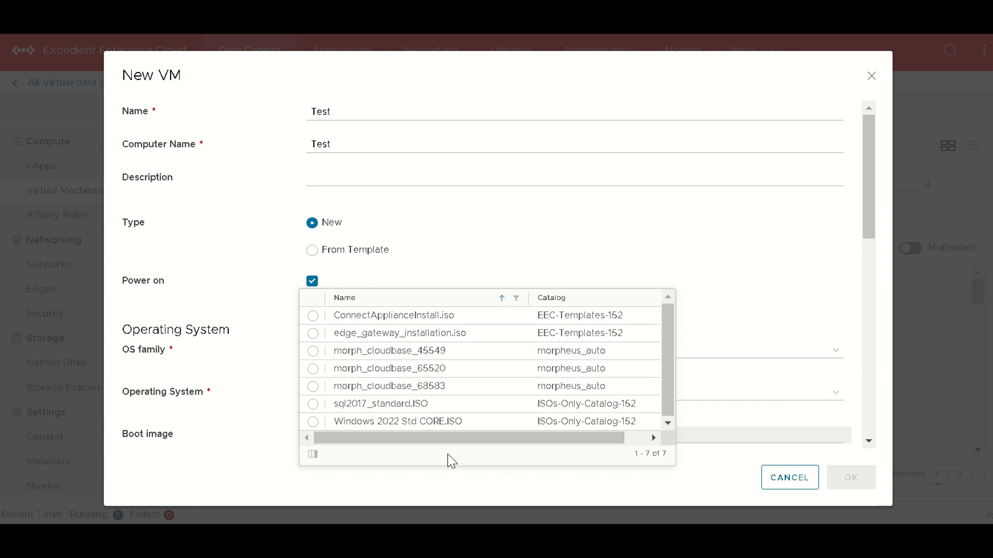
Use the Windows 2022 Std CORE.ISO boot image with 2 virtual CPUs and 12 GB memory
left_click(468, 421)
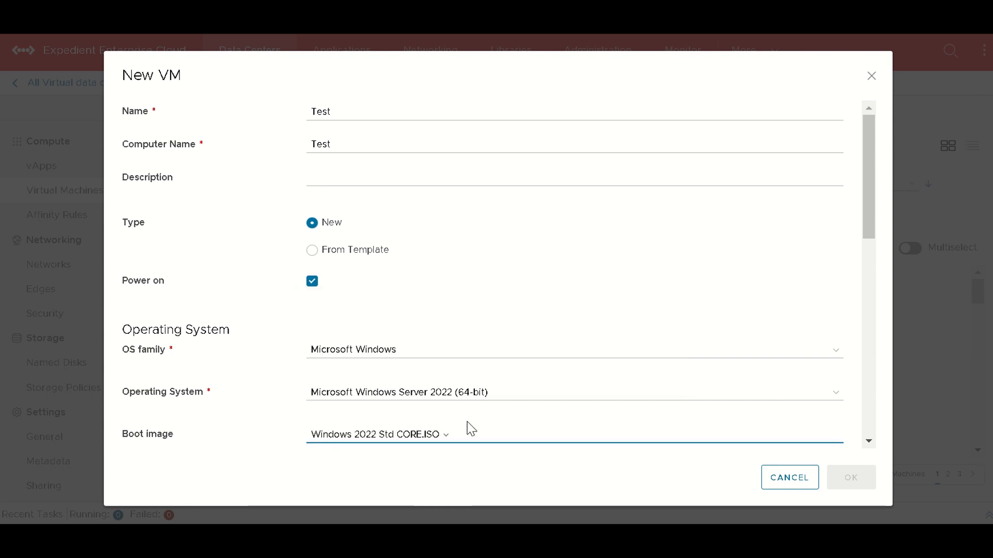
left_click_drag(869, 228, 865, 342)
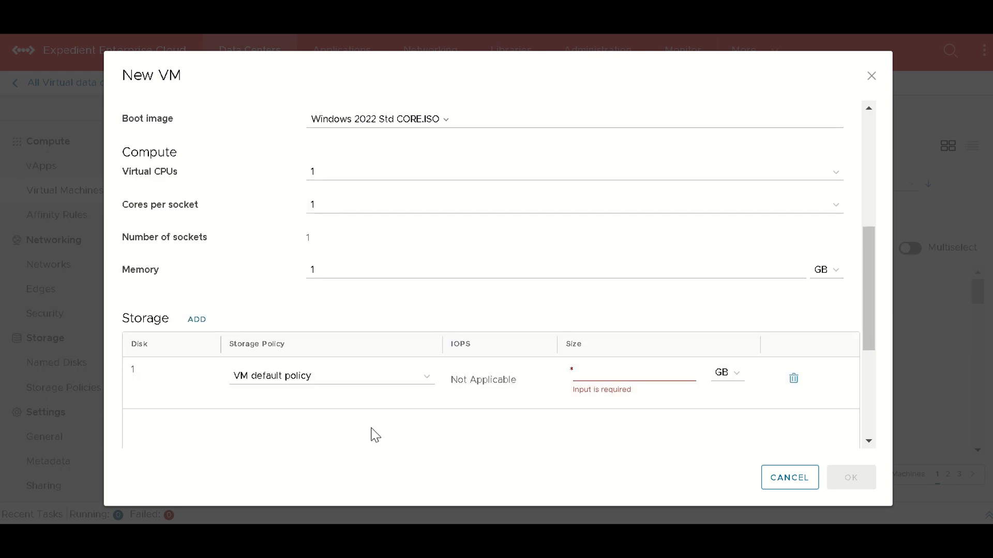
left_click(332, 179)
left_click(333, 203)
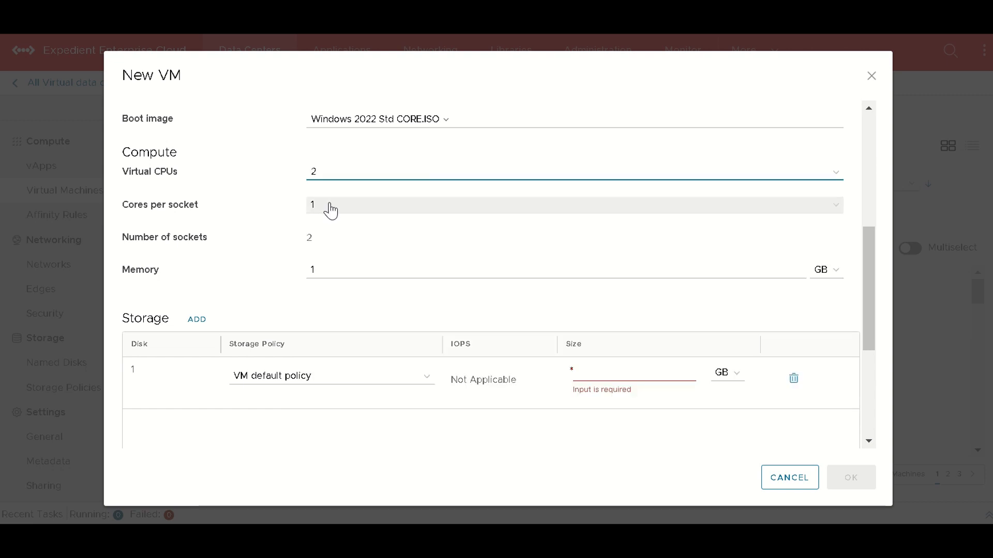
double_click(317, 273)
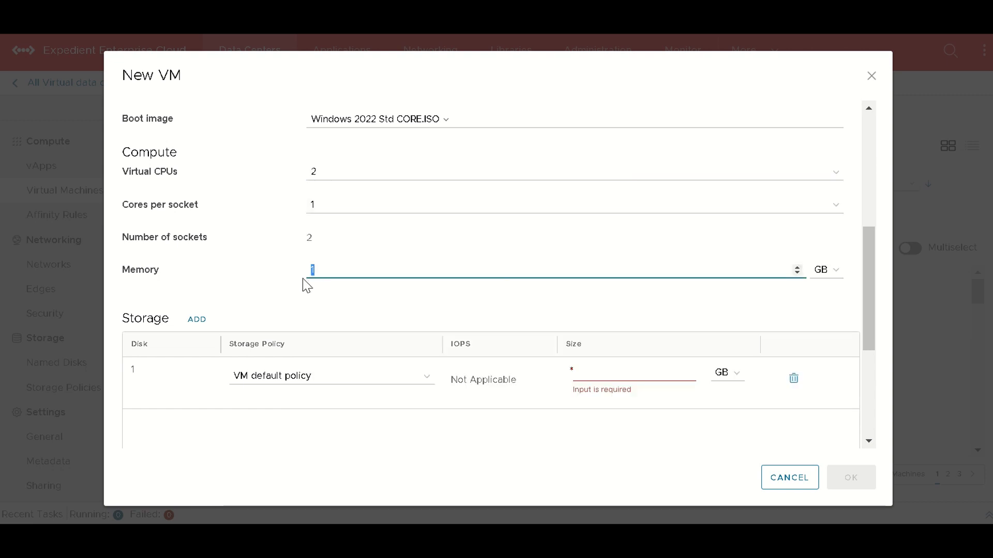
type("12")
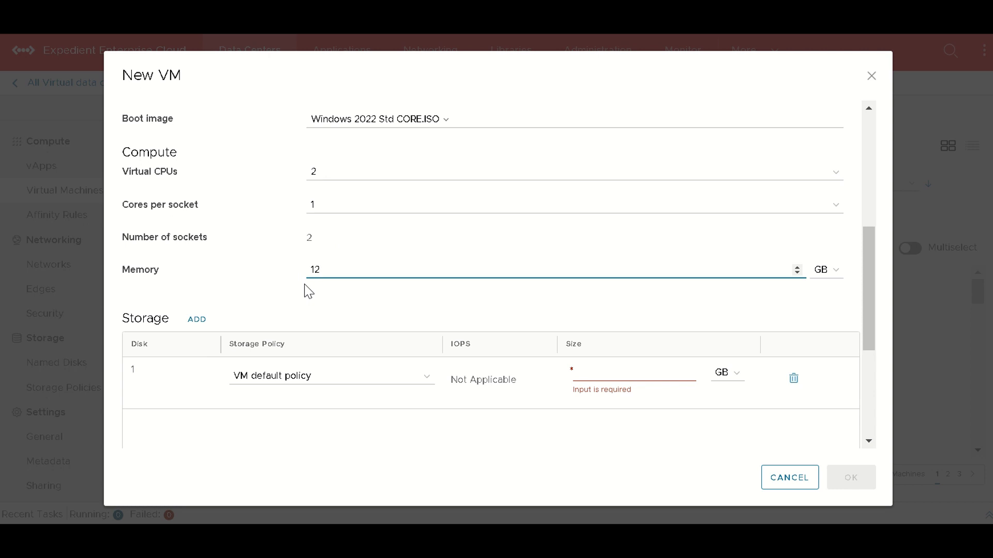
Set the first disk size to 90 GB, then step it up to 93 GB
scroll(309, 292, "down", 3)
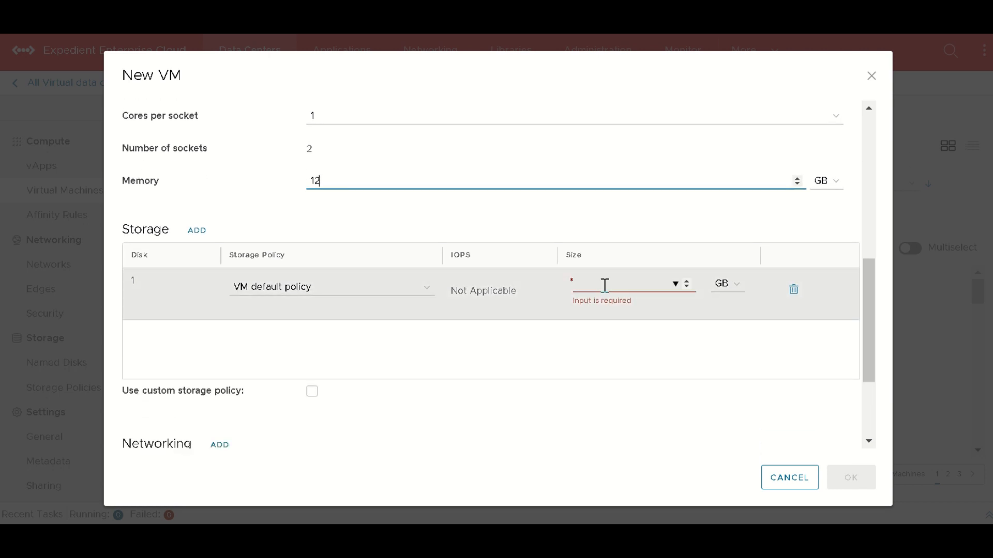
left_click(605, 285)
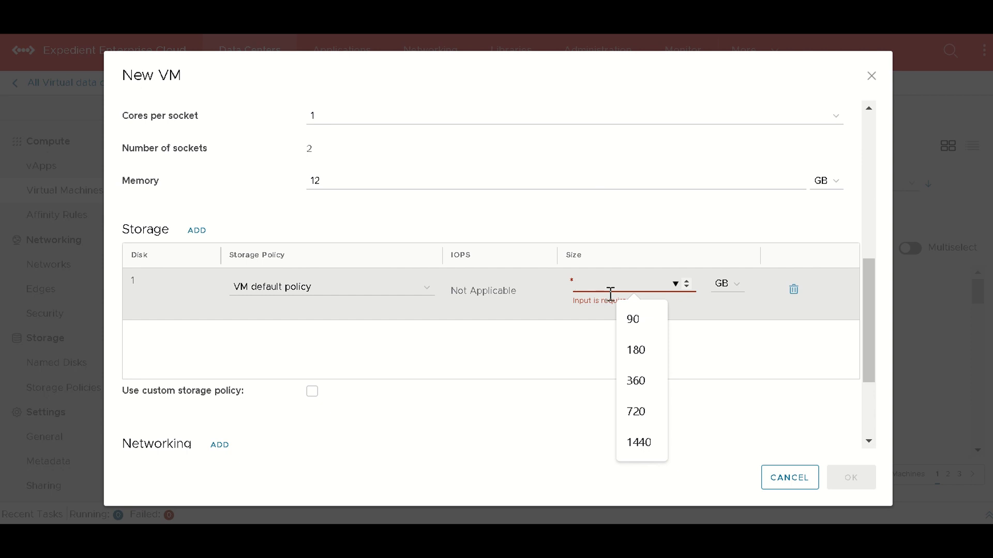
left_click(636, 324)
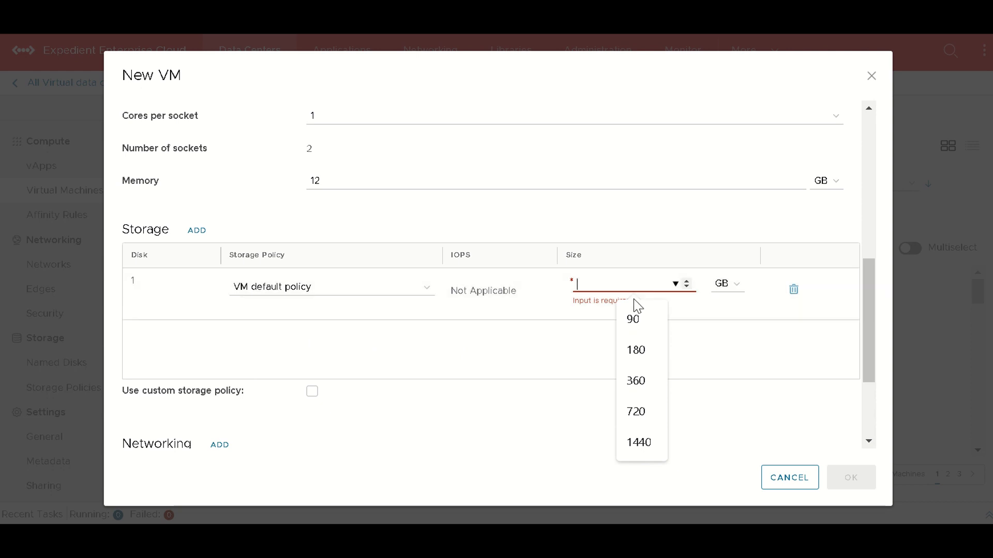
left_click(635, 319)
left_click(687, 281)
left_click(687, 281)
left_click(688, 282)
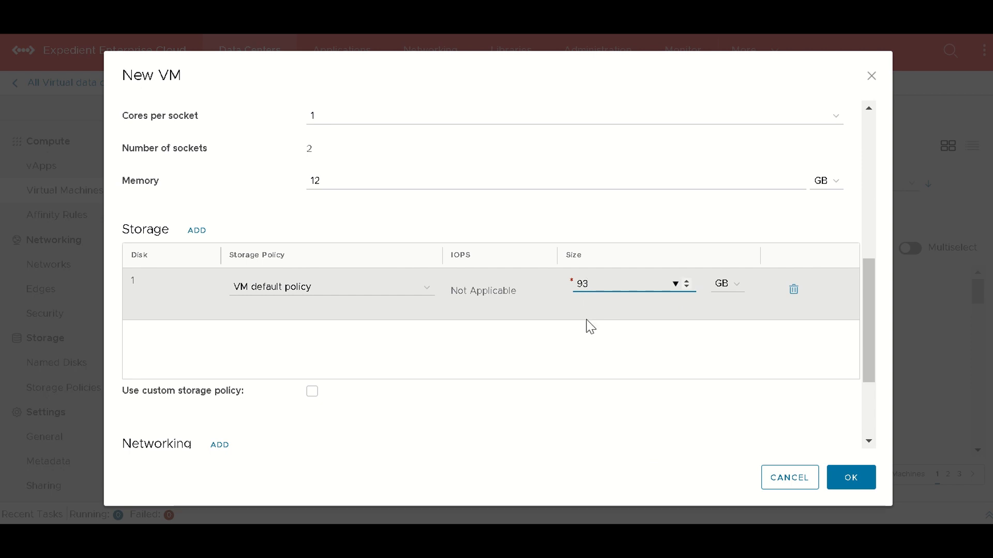
Connect NIC 1 to Skylark-Floors-Rancher-10.218.231.1/24, leaving the IP mode at None
scroll(547, 342, "up", 2)
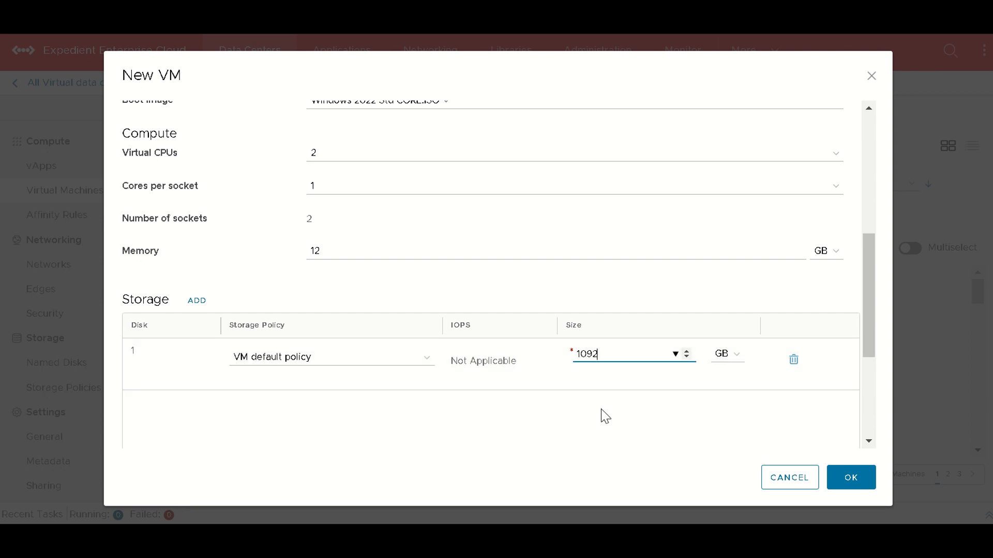
left_click_drag(868, 344, 388, 434)
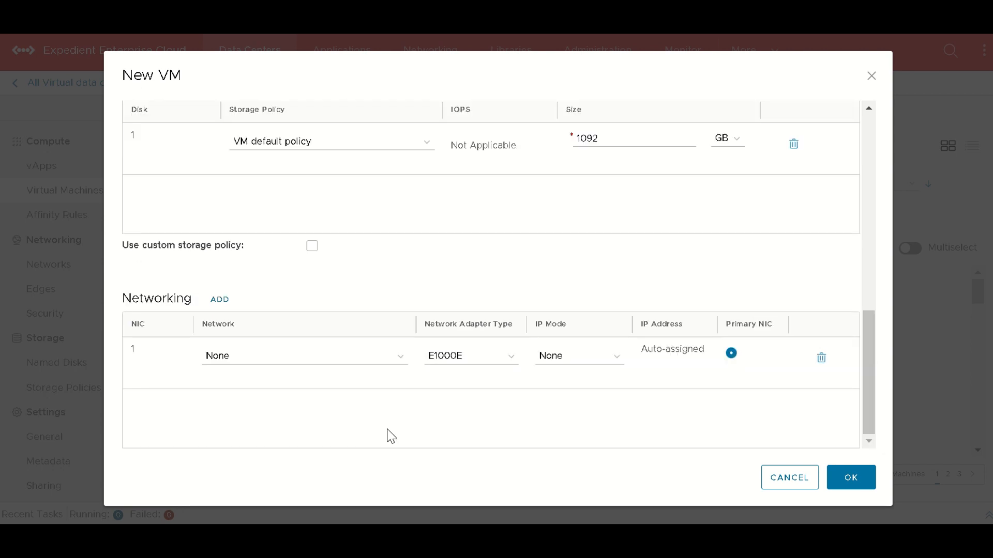
left_click(349, 365)
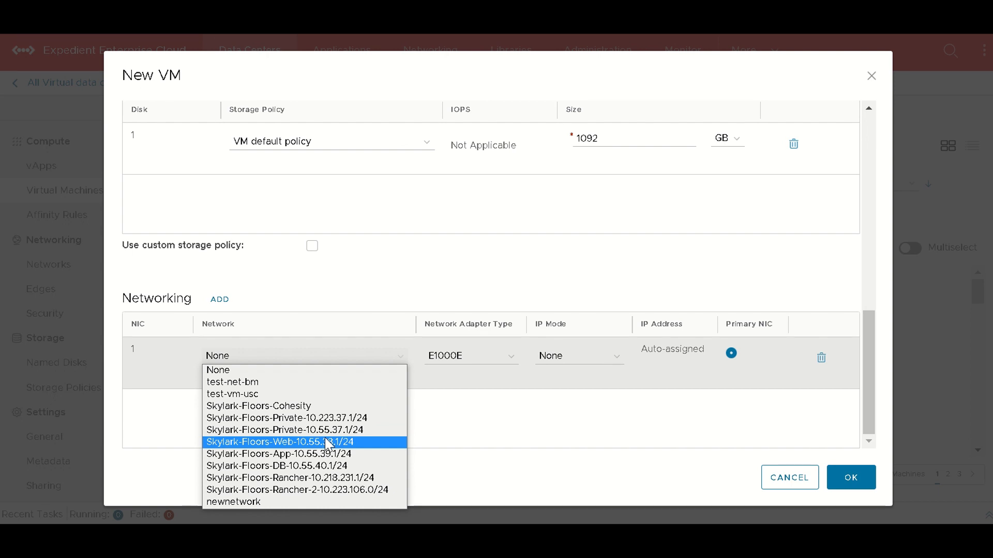
left_click(324, 477)
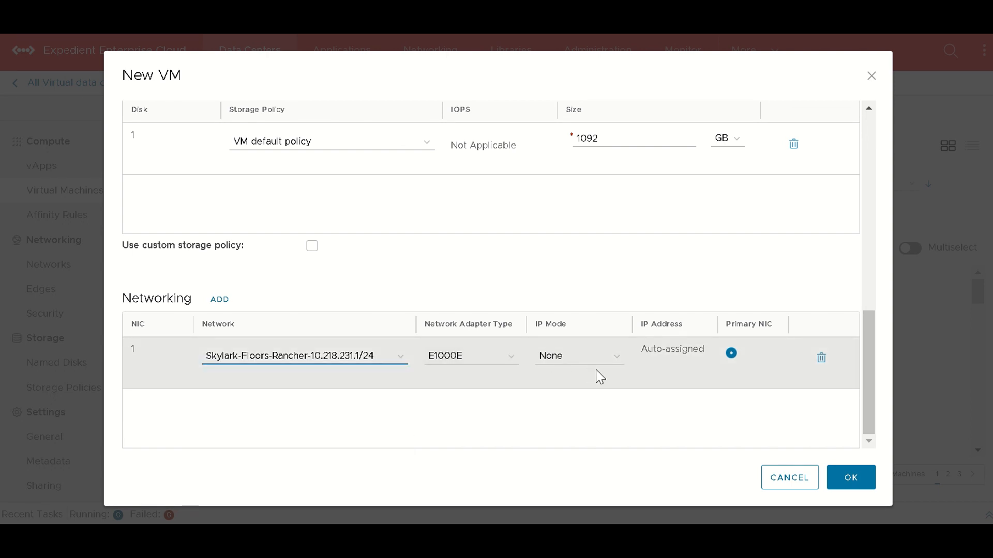
left_click(615, 358)
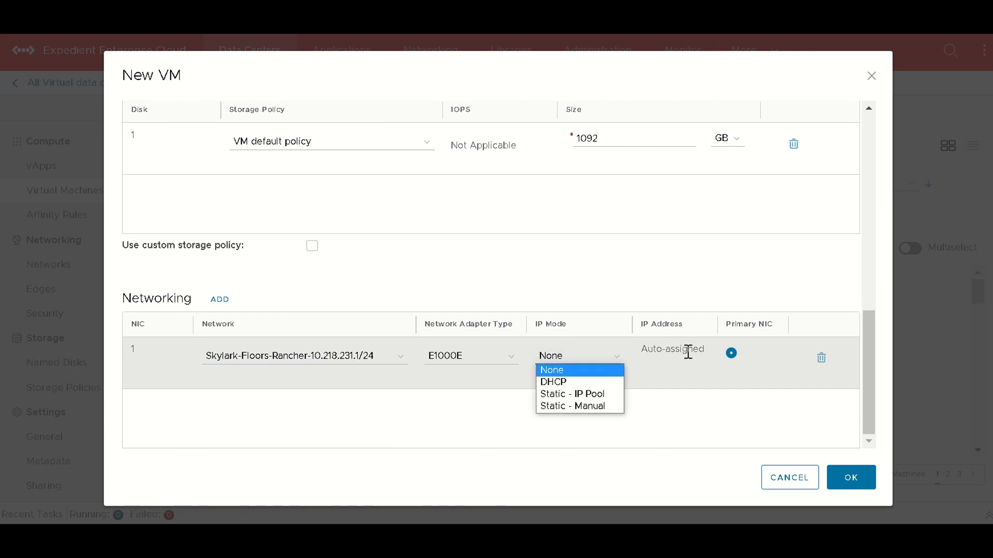
left_click(475, 429)
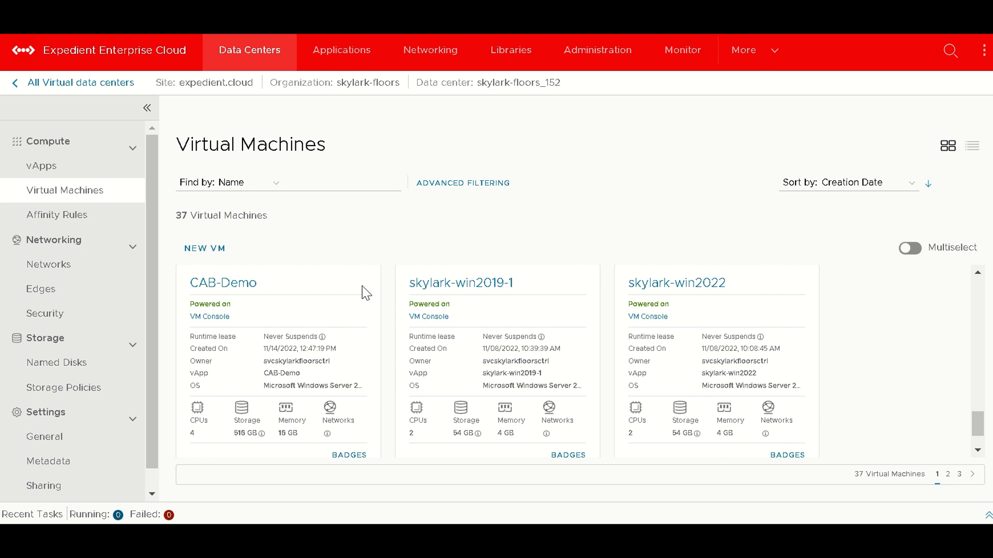
Review the temp-ex VM's events, then go to the vApps list
scroll(366, 293, "up", 10)
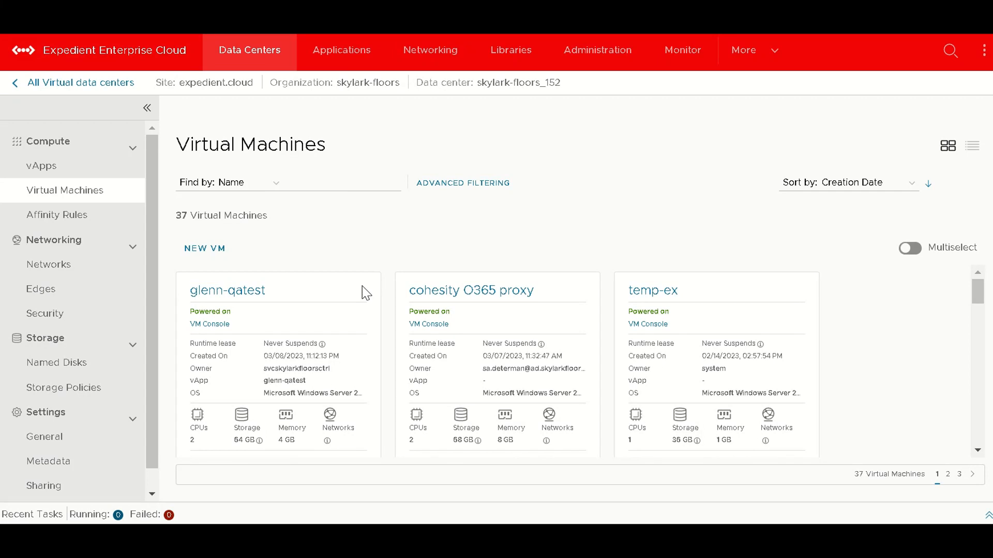
left_click(653, 290)
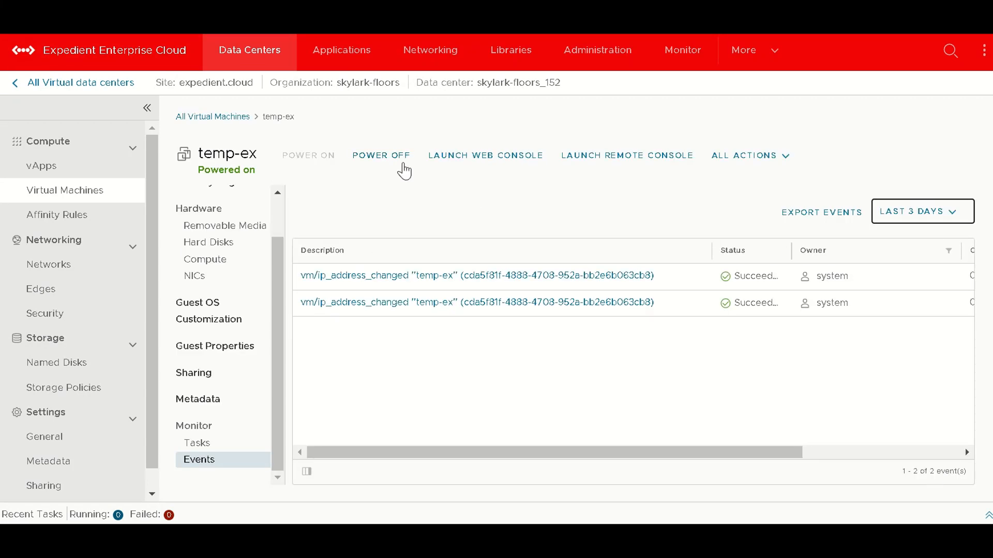
left_click(65, 165)
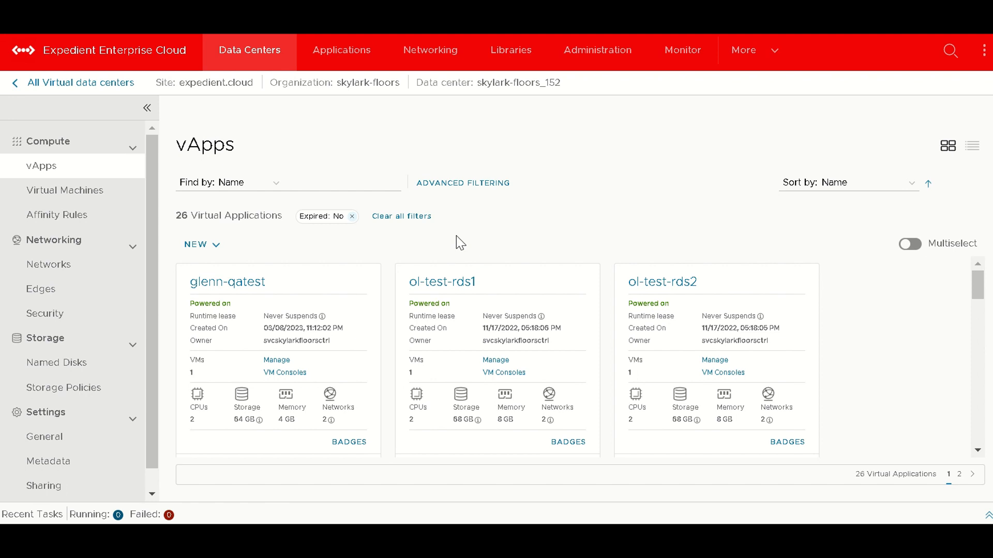
Start a blank vApp, cancel adding a VM to it, then go to Affinity Rules
left_click(207, 252)
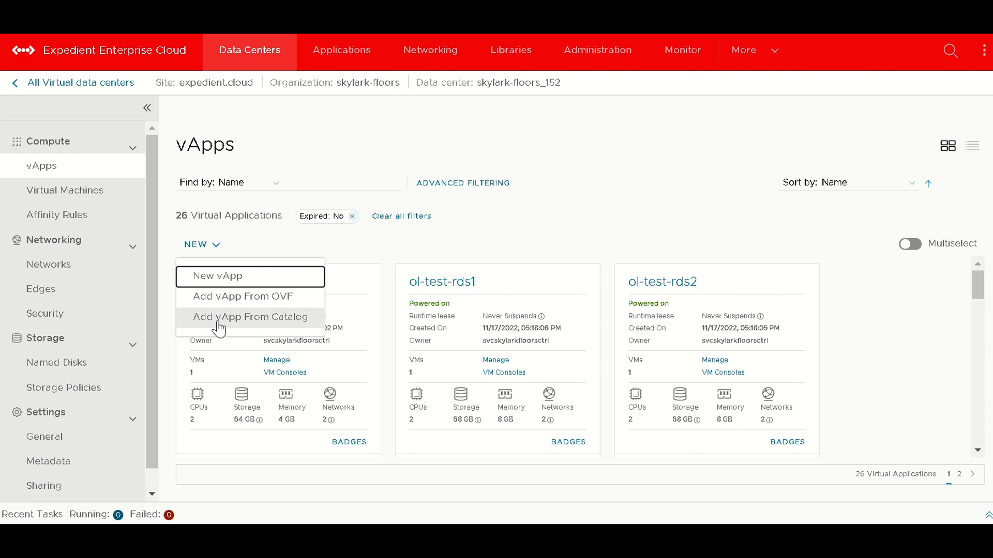
left_click(236, 287)
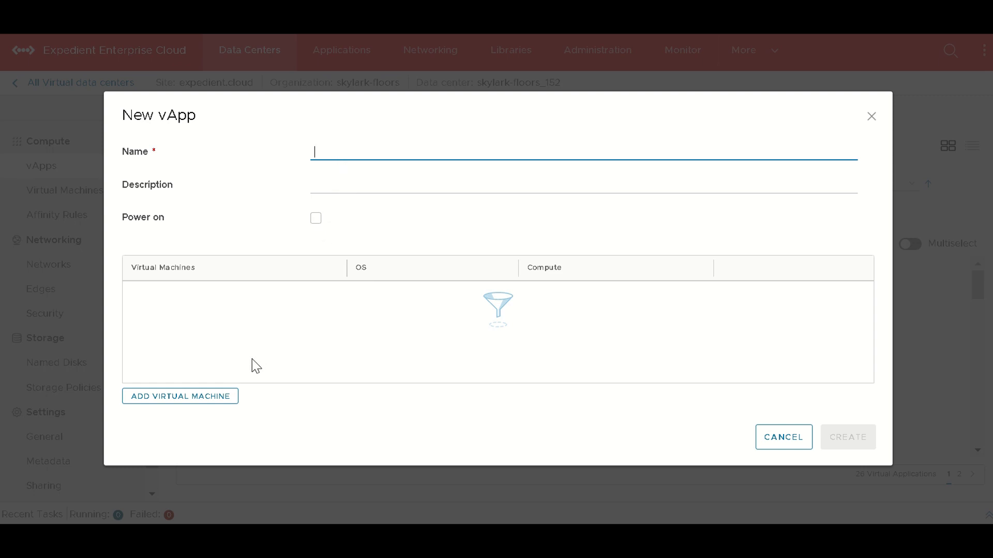
left_click(198, 409)
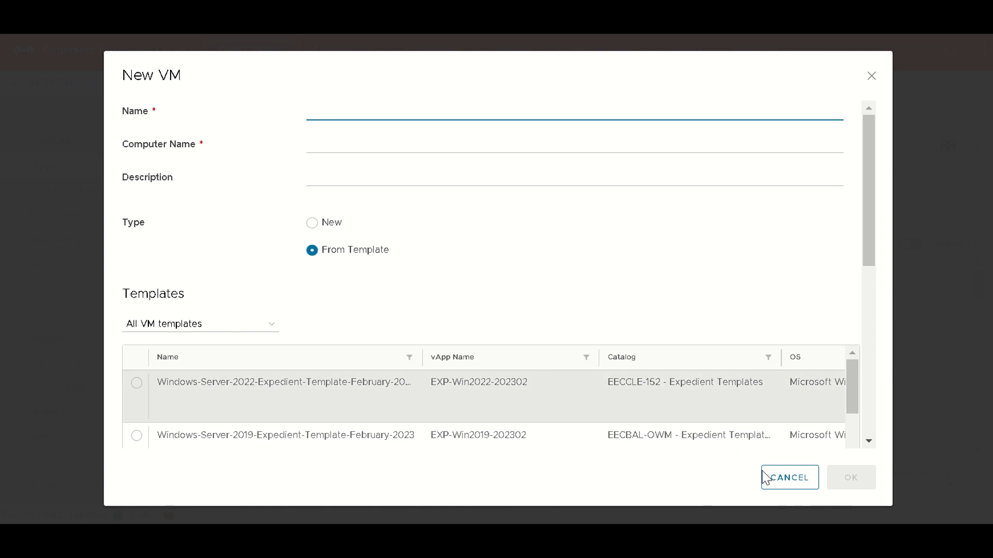
left_click(780, 478)
left_click(81, 216)
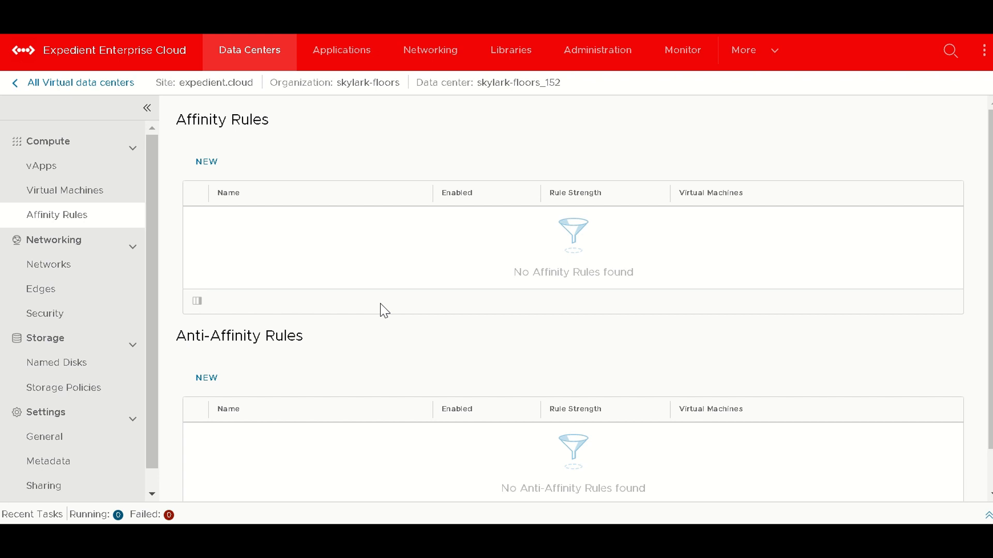
Draft an affinity rule with ajk-rdg-1 and ajk-rds2-2, then discard it unsaved
left_click(208, 164)
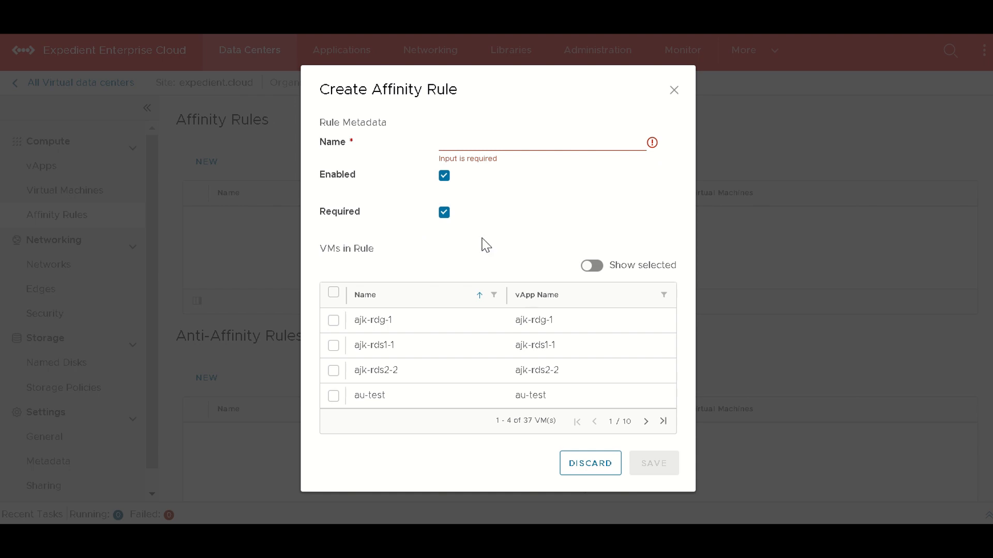
left_click(333, 322)
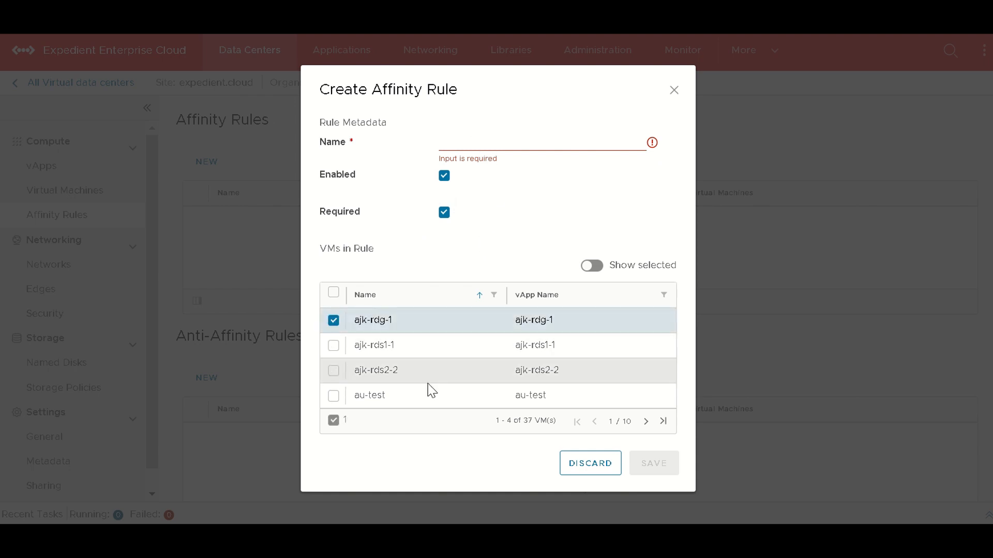
left_click(333, 372)
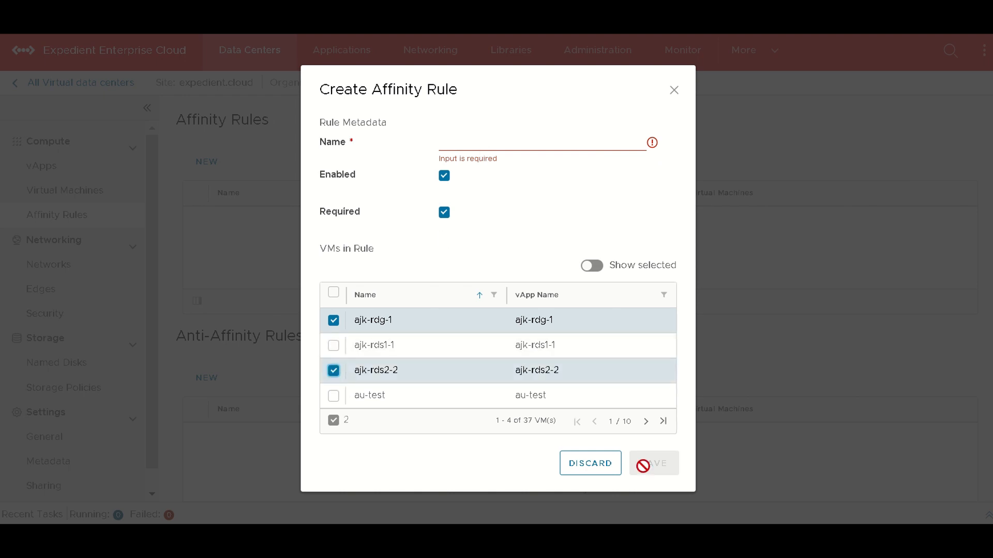
left_click(599, 471)
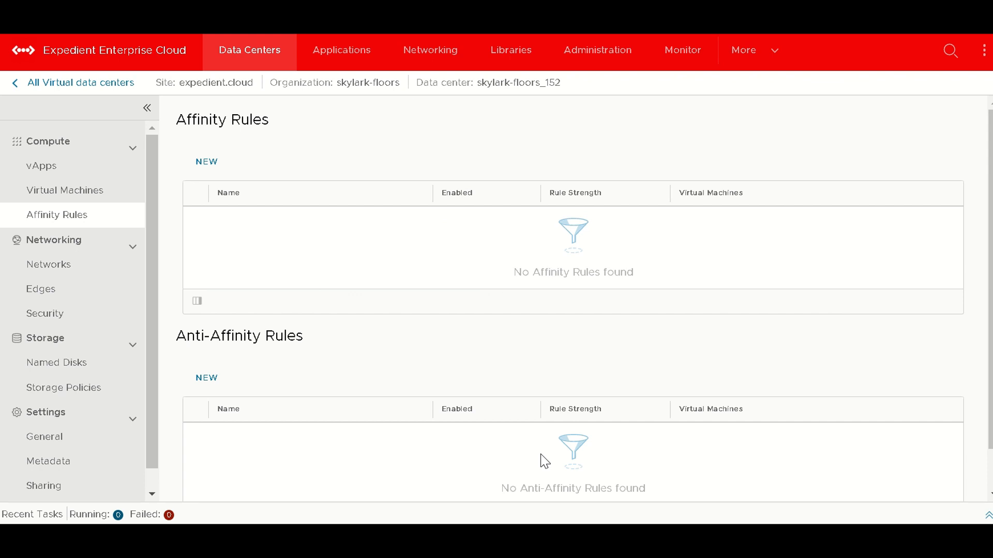
scroll(422, 387, "down", 1)
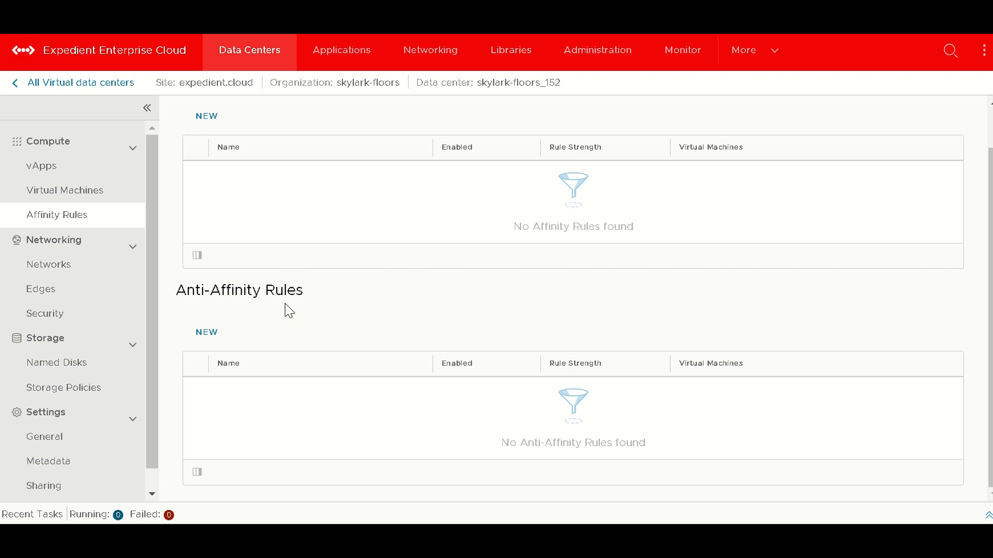
left_click(203, 342)
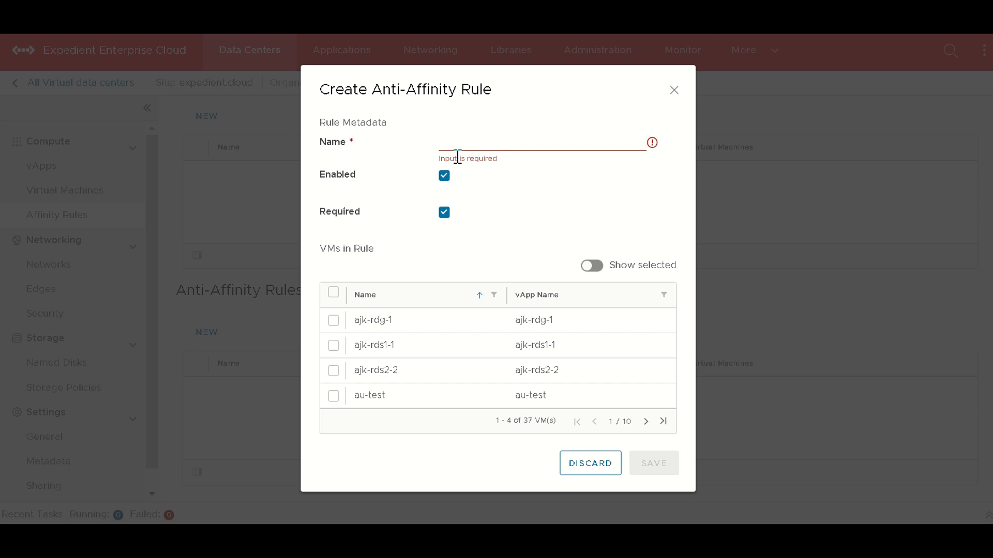
left_click(458, 136)
left_click(333, 323)
left_click(334, 345)
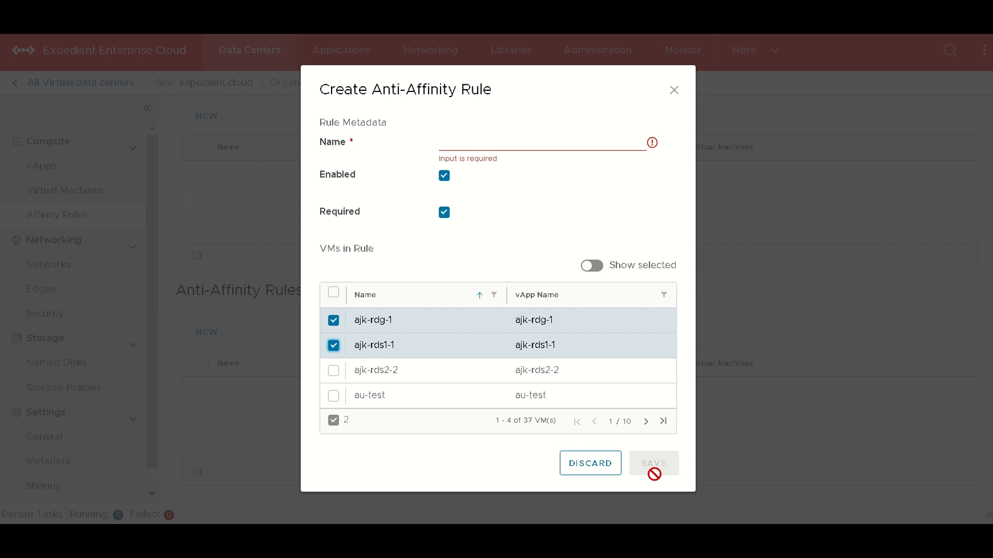
left_click(591, 465)
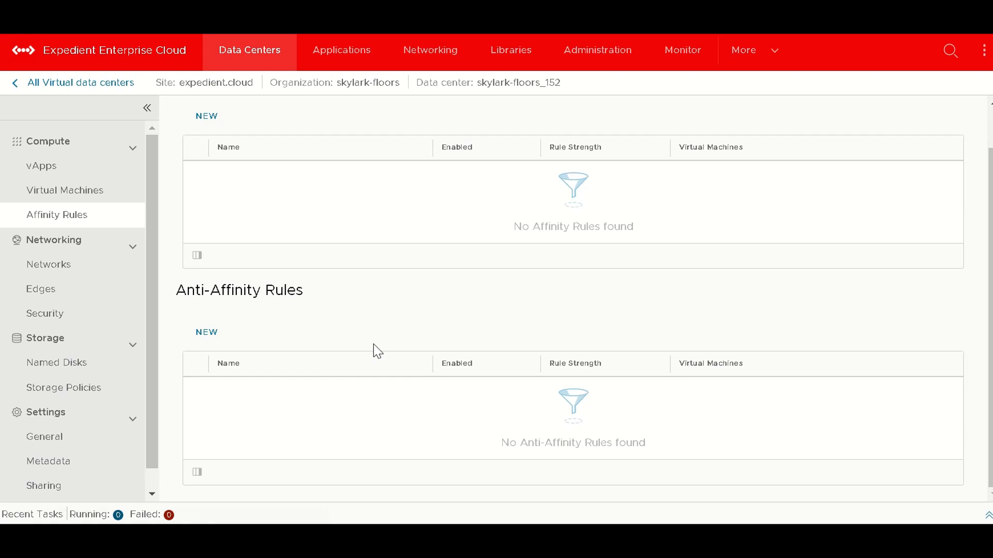
left_click(77, 269)
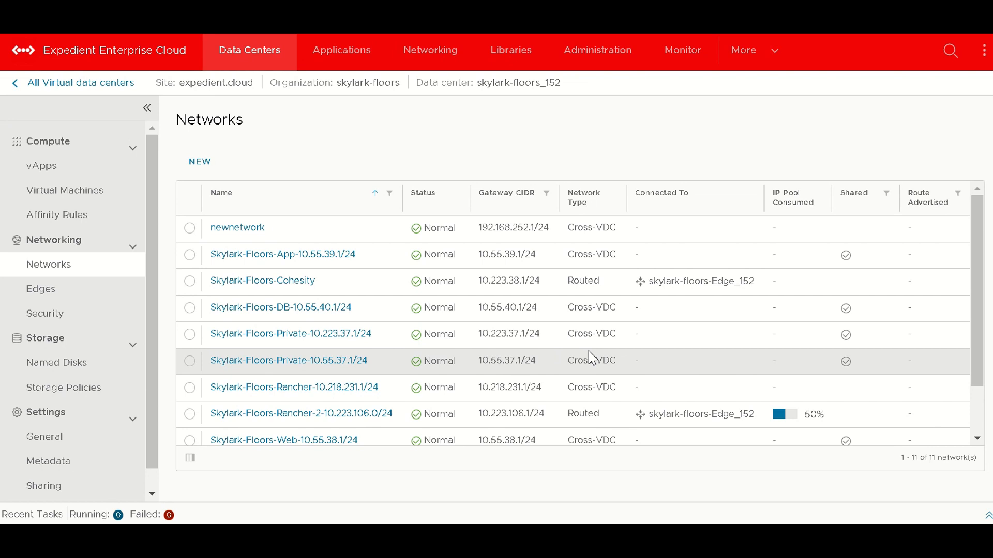
Scroll down and back up through the data center's list of 11 networks
scroll(587, 352, "down", 3)
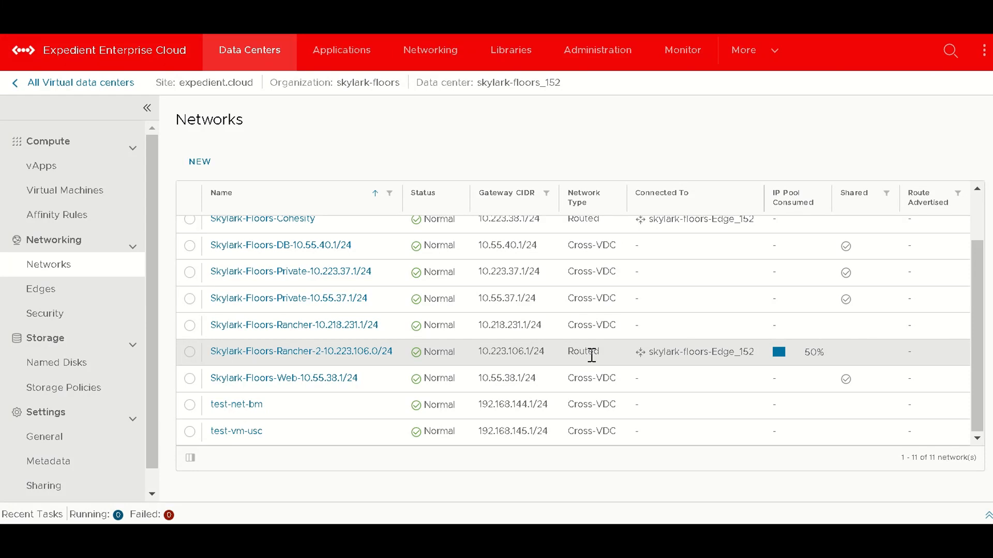
scroll(591, 355, "up", 2)
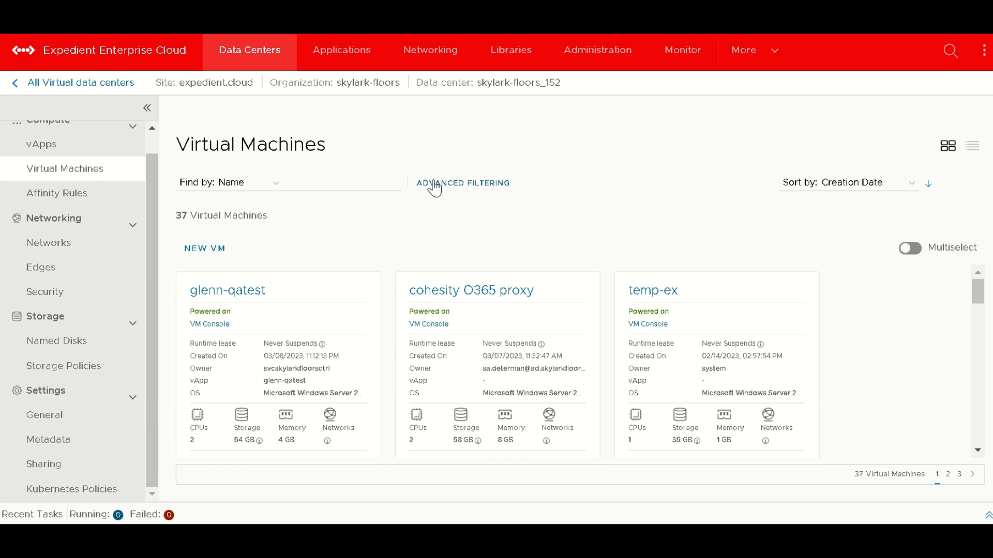
Open the skylark-floors_OWM data center group's network topology via Networking > Data Center Groups
left_click(430, 61)
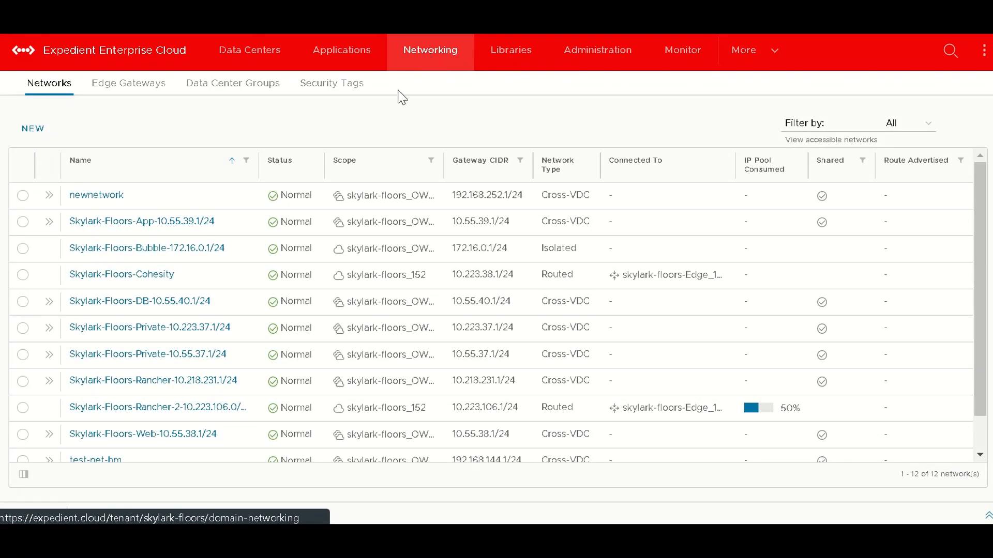
left_click(259, 93)
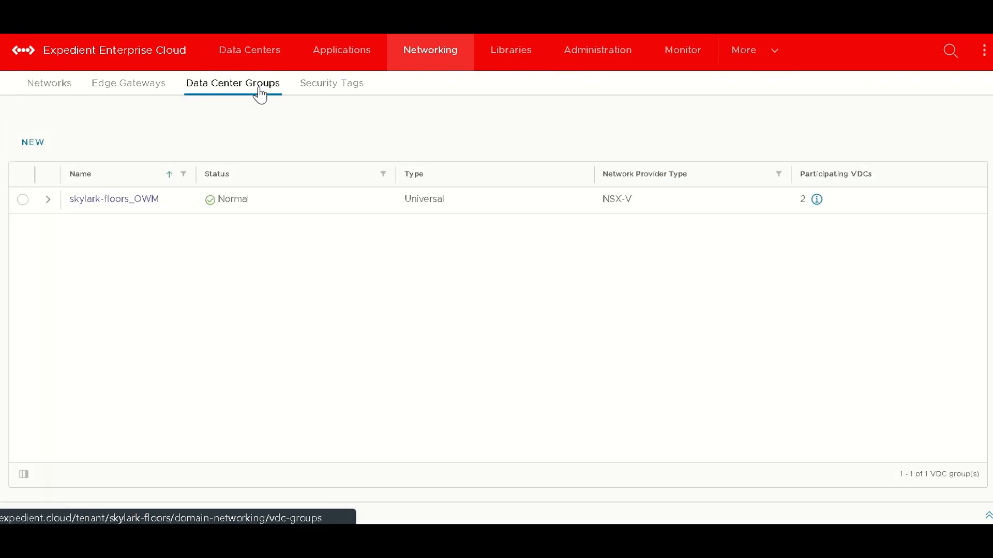
left_click(116, 203)
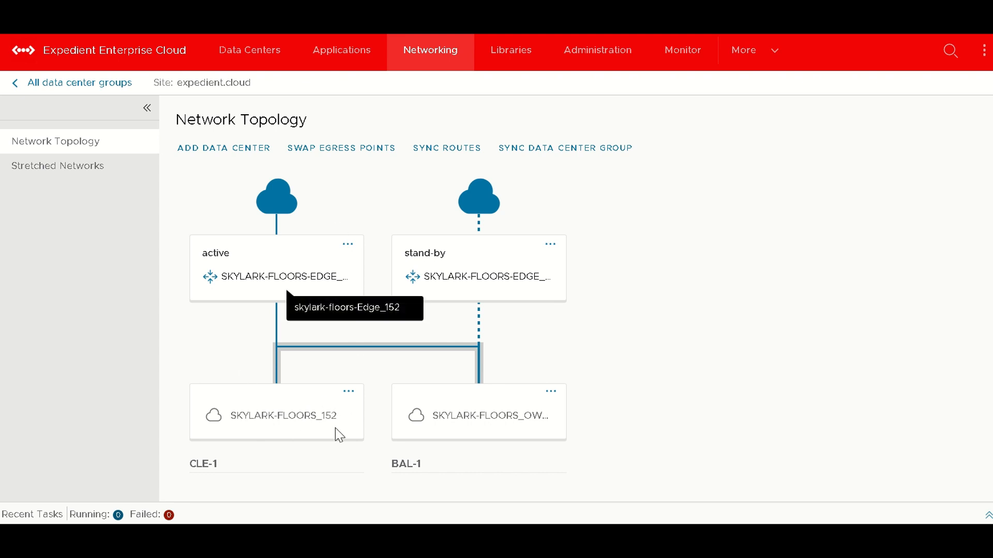
left_click_drag(337, 417, 322, 417)
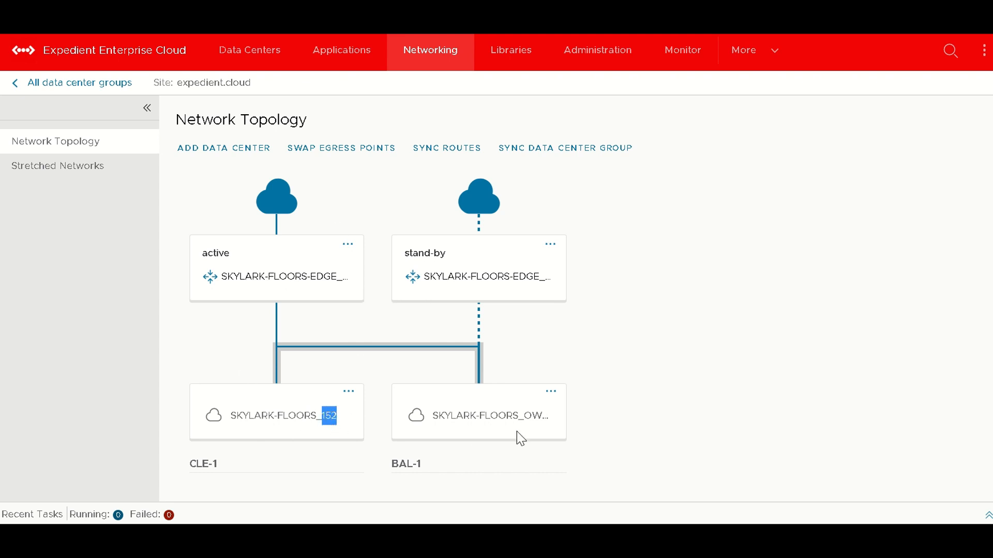
left_click_drag(519, 416, 544, 417)
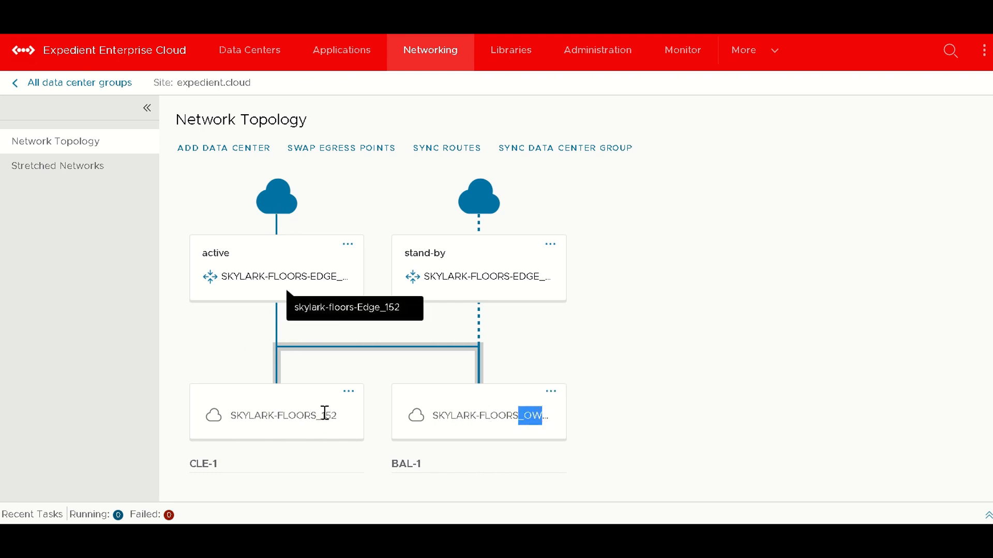
left_click_drag(338, 416, 316, 416)
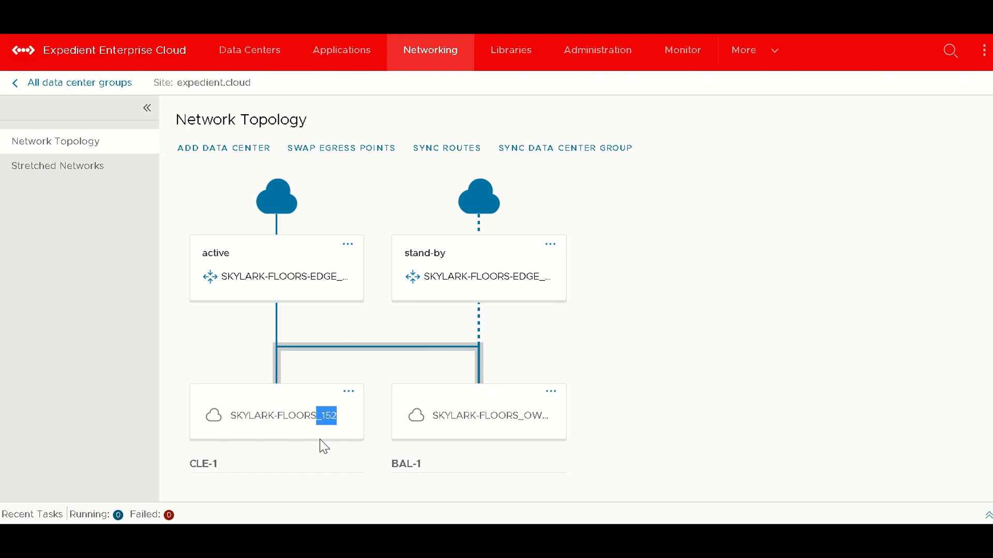
left_click(324, 452)
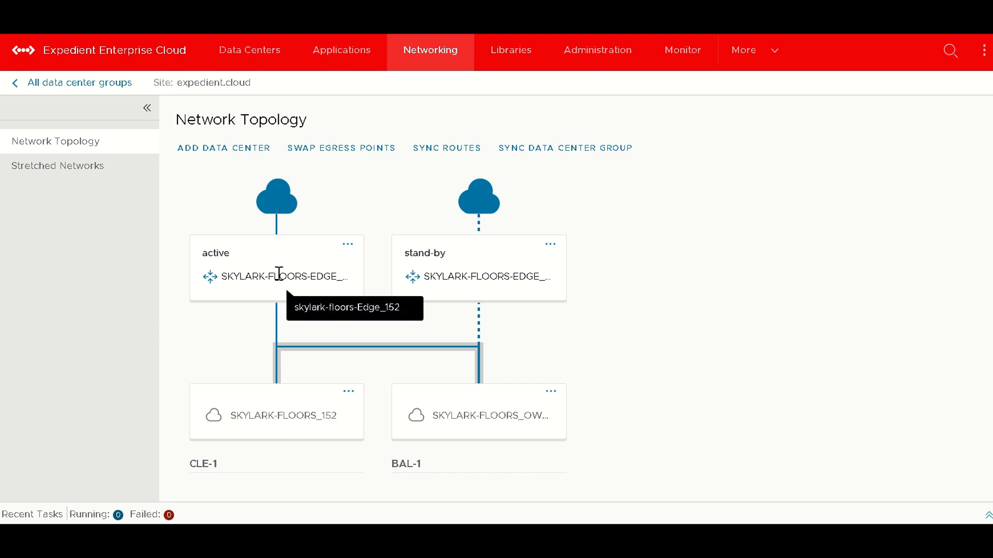
left_click_drag(335, 416, 315, 415)
left_click(219, 359)
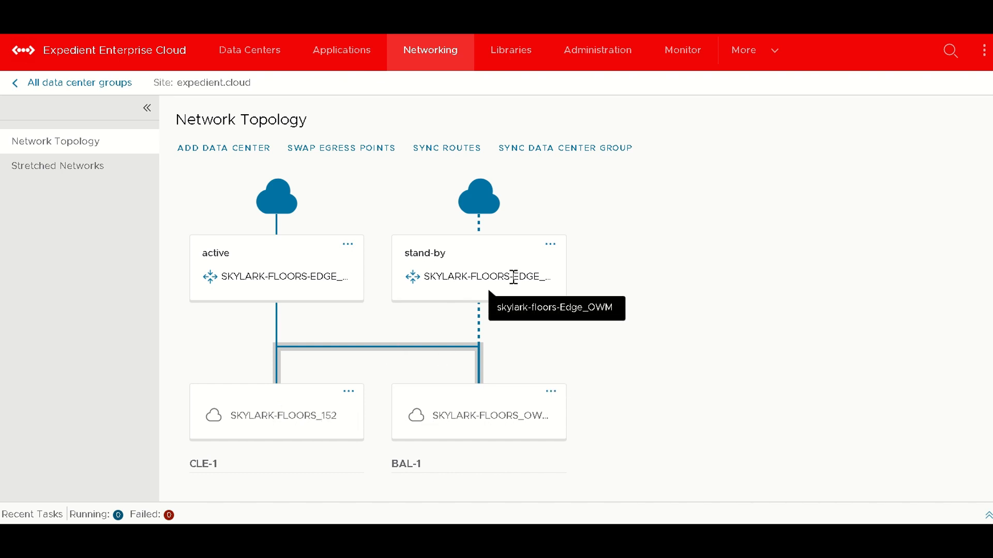
left_click_drag(514, 277, 541, 277)
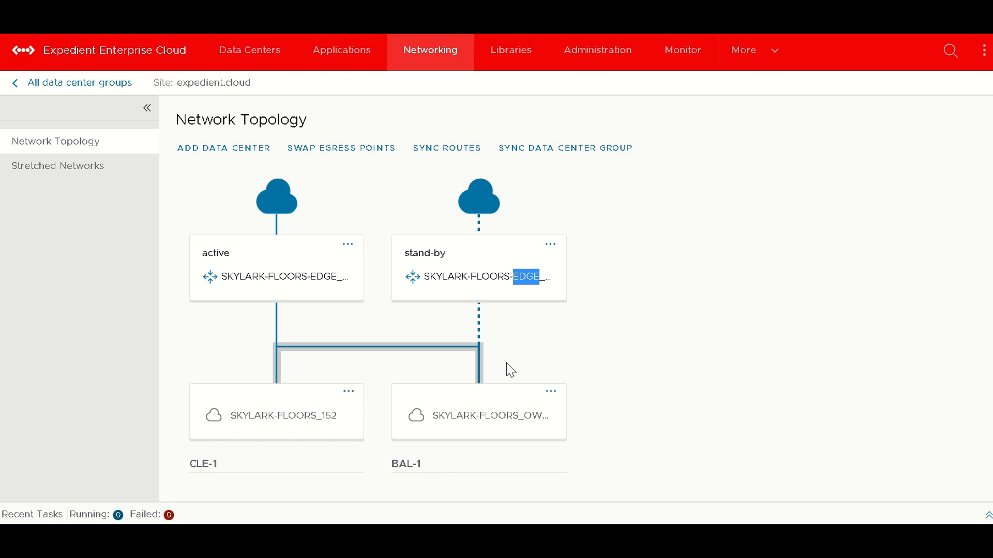
left_click(248, 351)
Launch the vRealize Operations tenant app from the More menu's Operations Manager entry
left_click(769, 61)
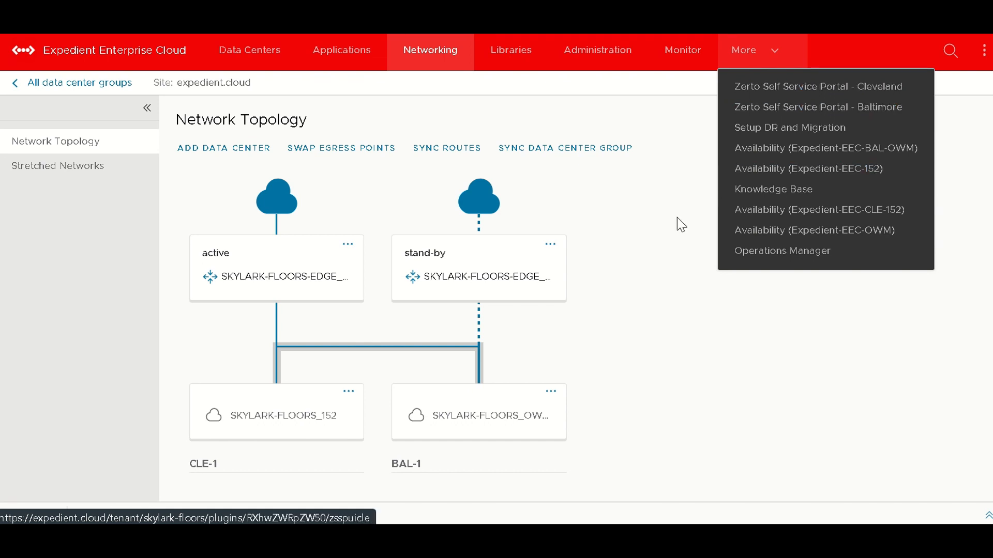
key("Escape")
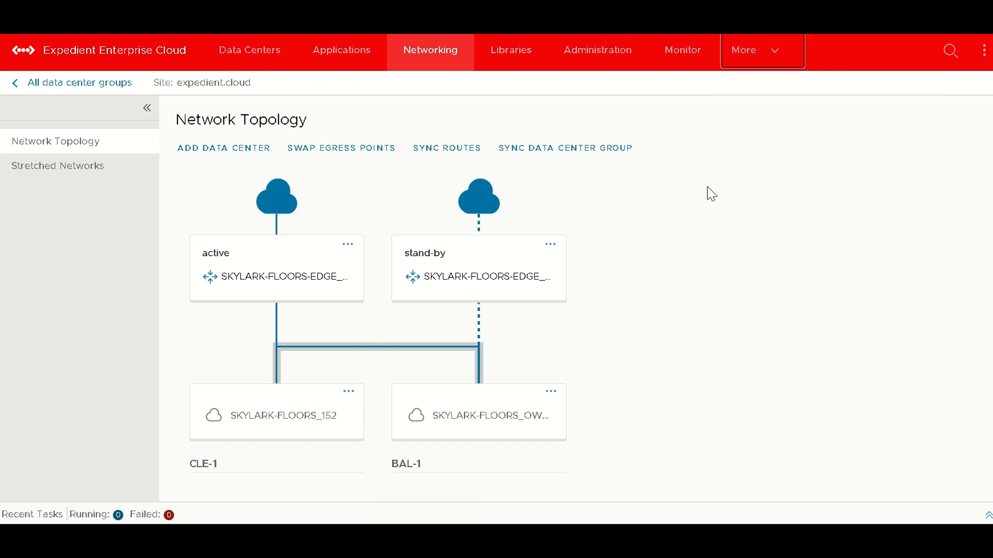
left_click(769, 59)
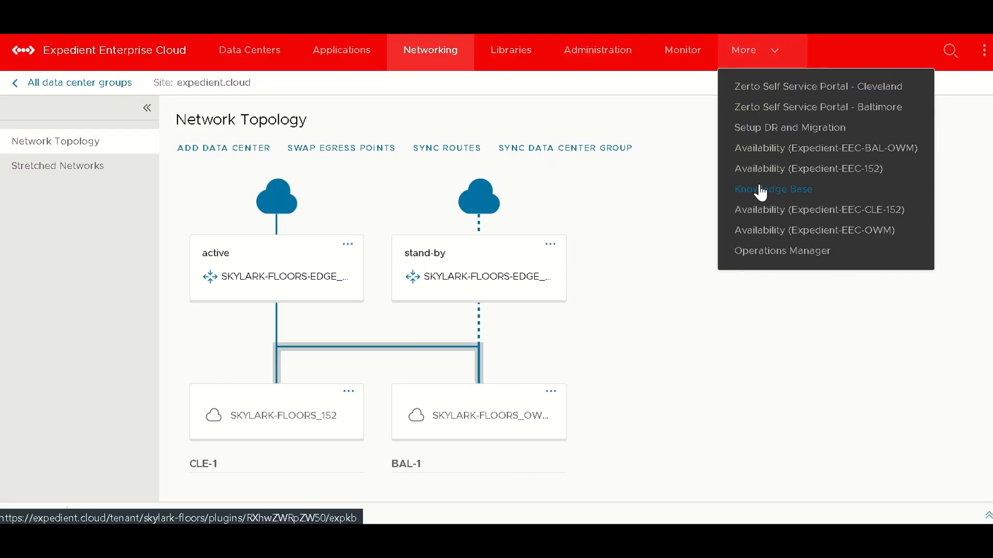
left_click(766, 114)
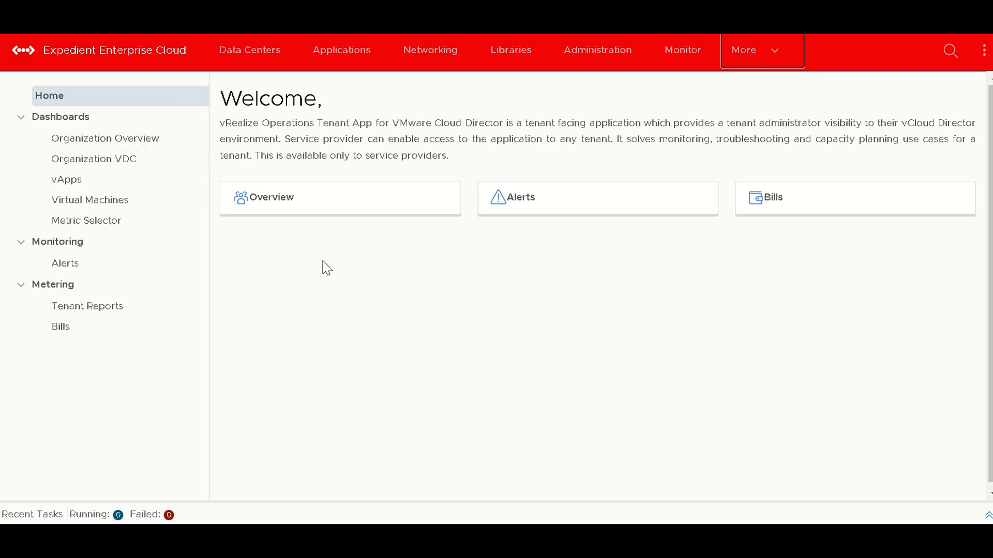
left_click(164, 139)
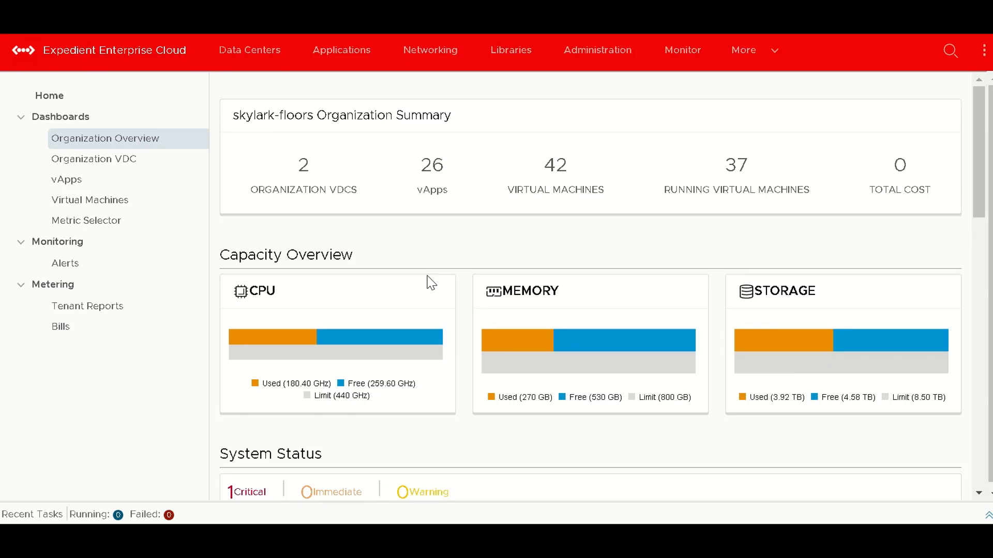
scroll(431, 283, "down", 3)
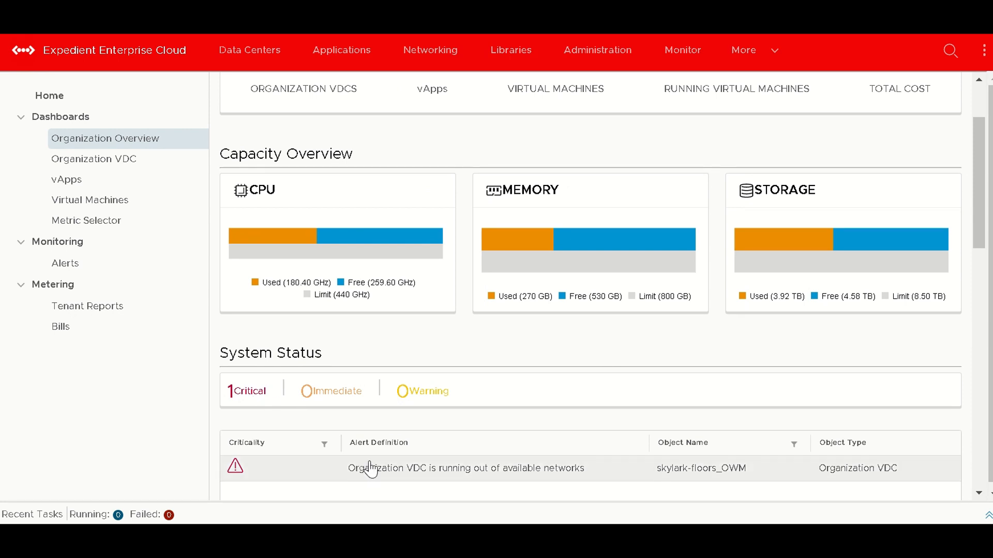
scroll(395, 468, "down", 1)
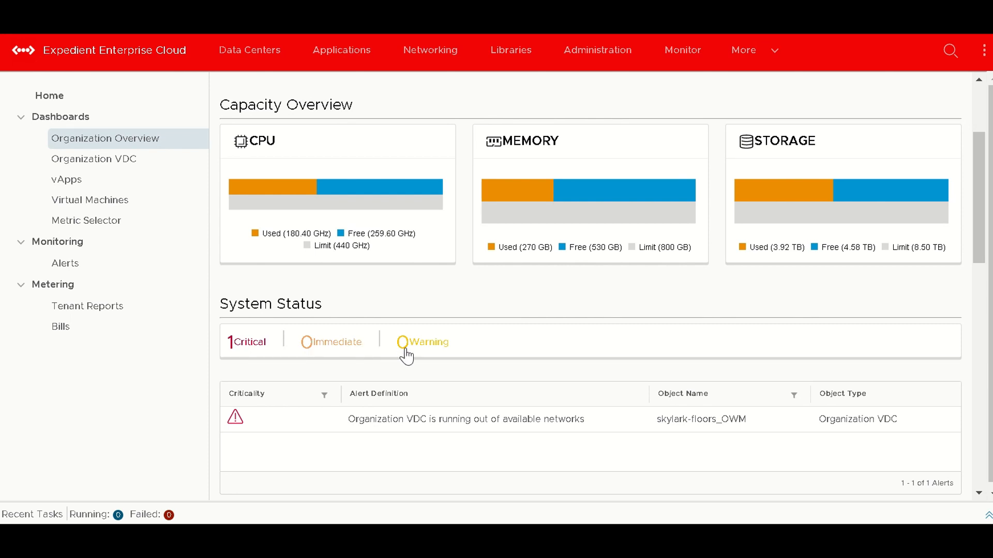
scroll(435, 408, "down", 2)
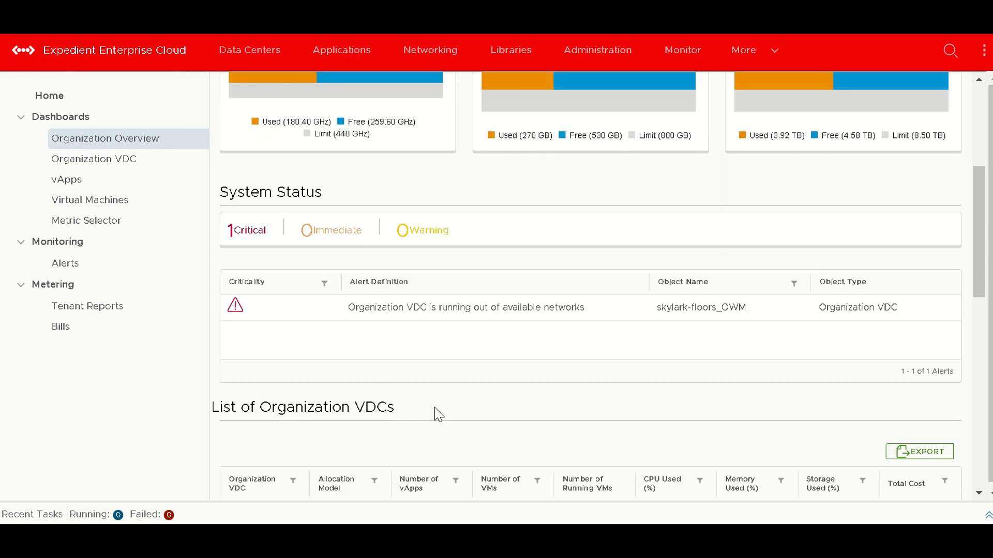
scroll(434, 408, "down", 2)
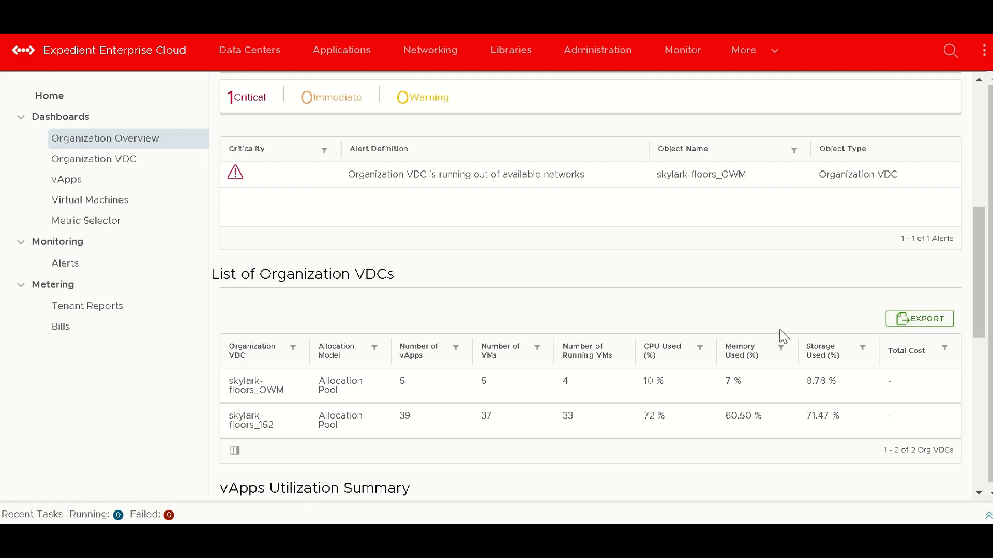
scroll(509, 450, "down", 3)
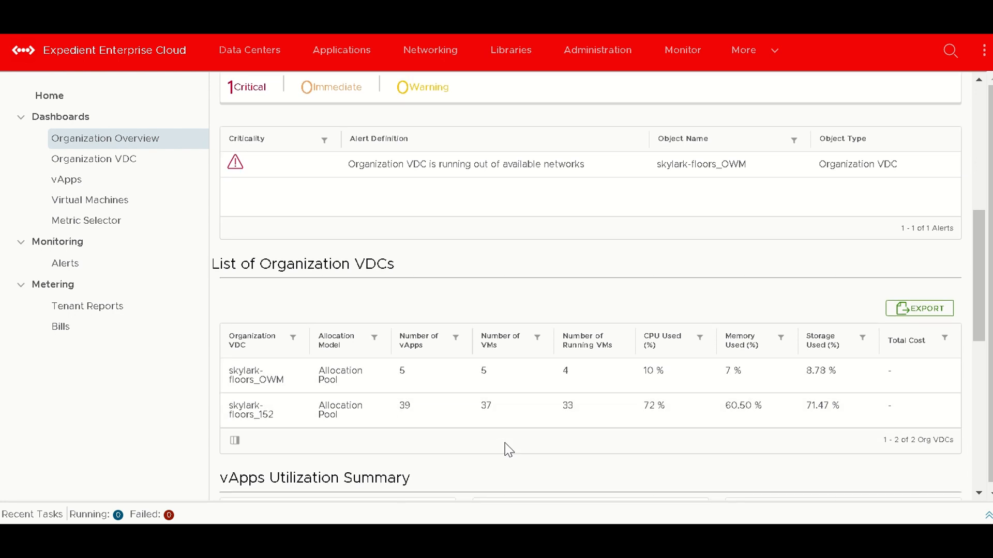
scroll(485, 477, "down", 1)
scroll(481, 471, "down", 1)
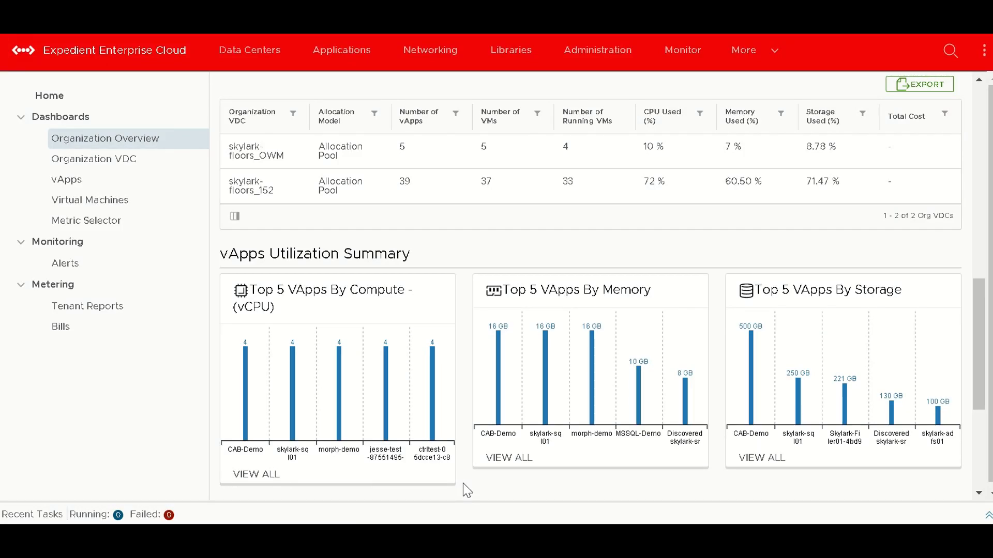
scroll(464, 485, "down", 3)
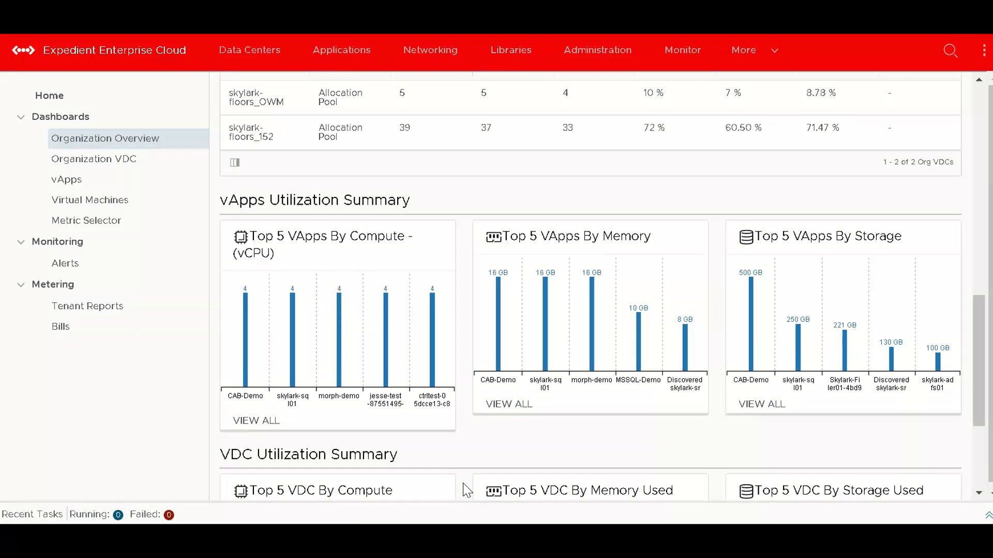
scroll(464, 485, "down", 2)
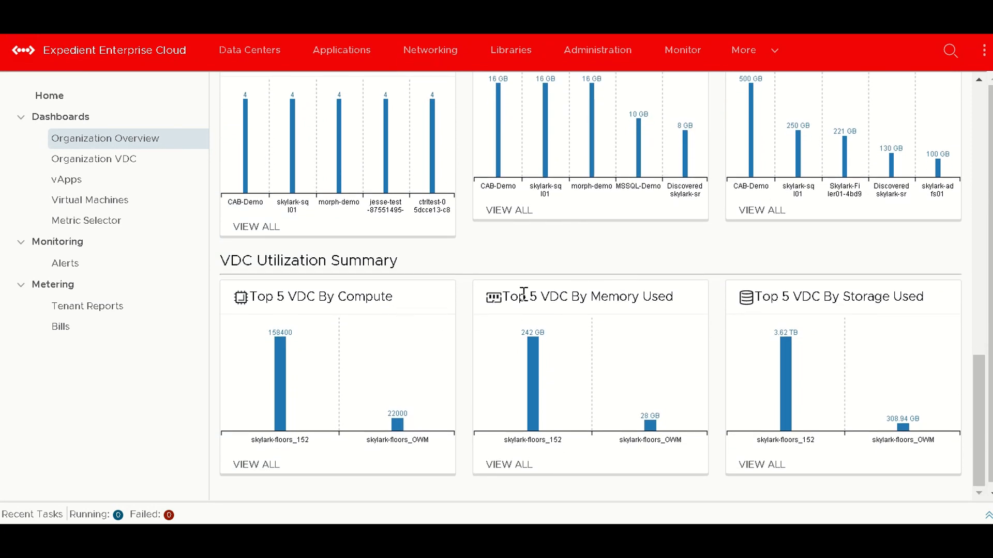
scroll(464, 276, "up", 8)
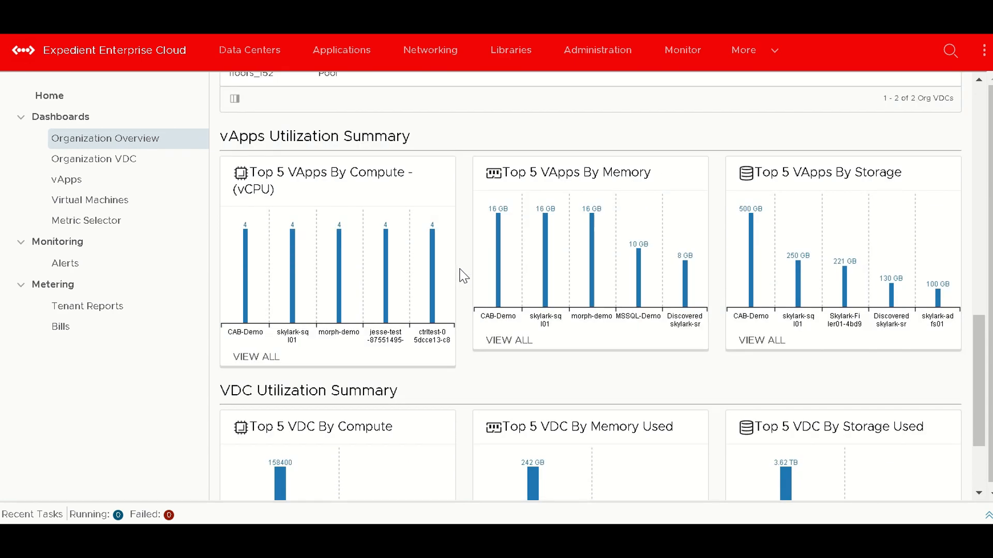
scroll(464, 275, "up", 9)
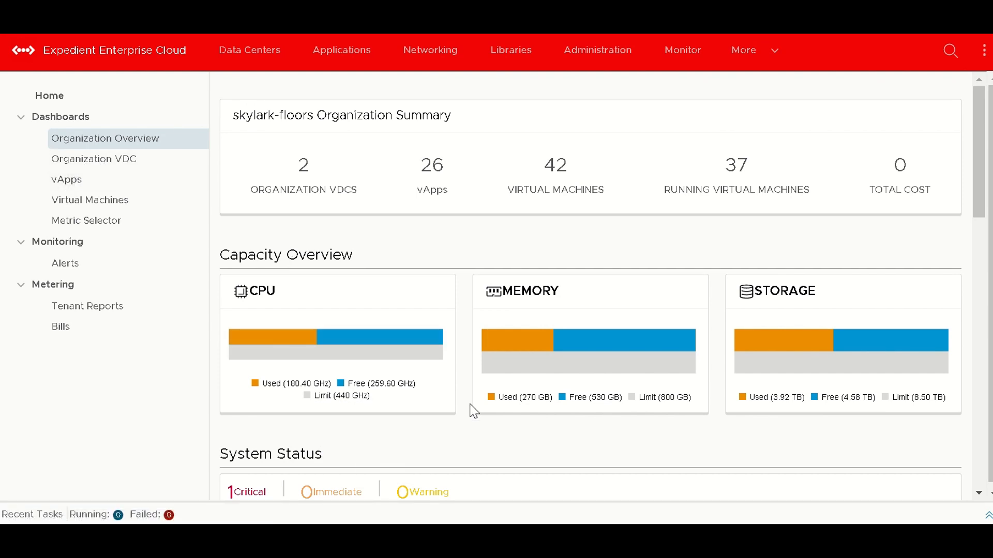
Show the List of vApps table with vCPU, memory, storage and owner for each vApp
left_click(67, 181)
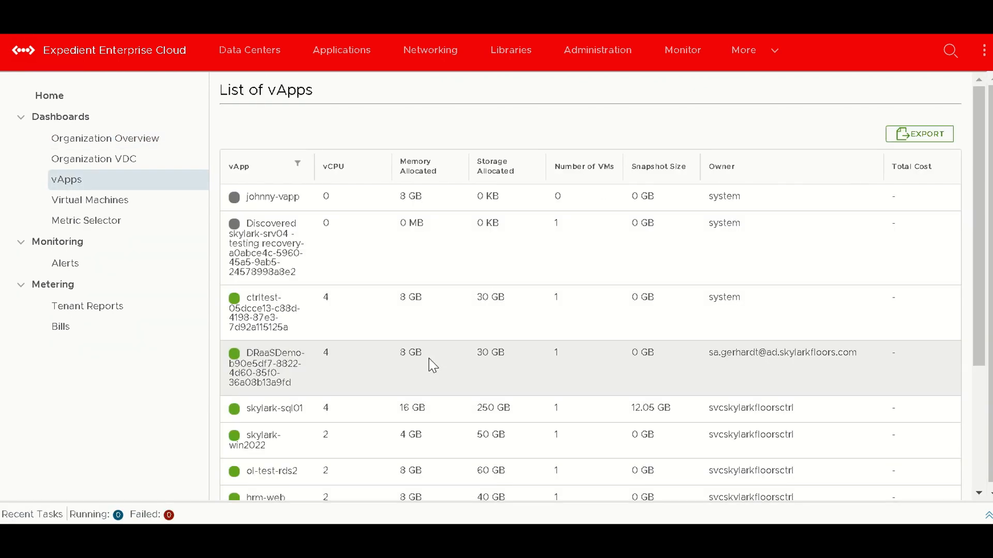
scroll(313, 268, "down", 2)
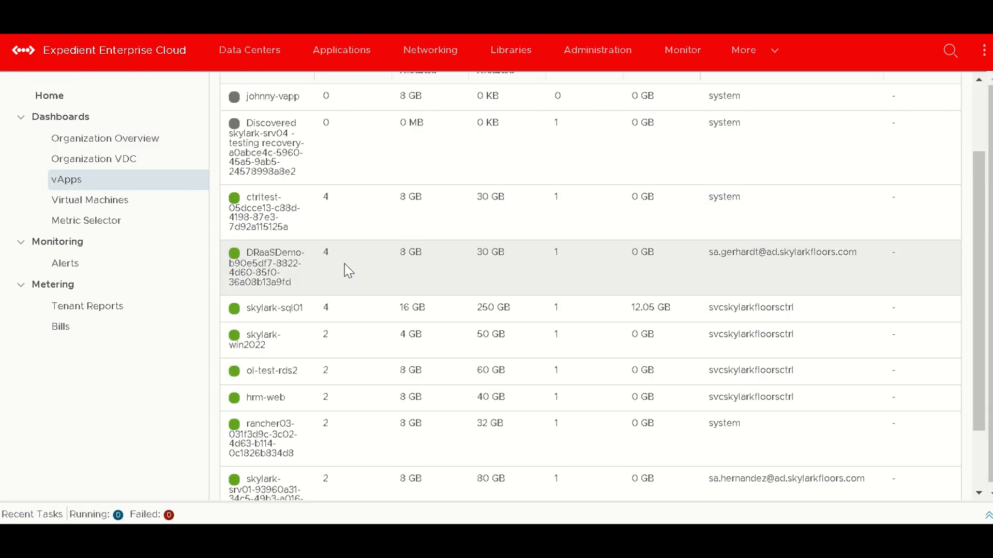
scroll(344, 270, "up", 2)
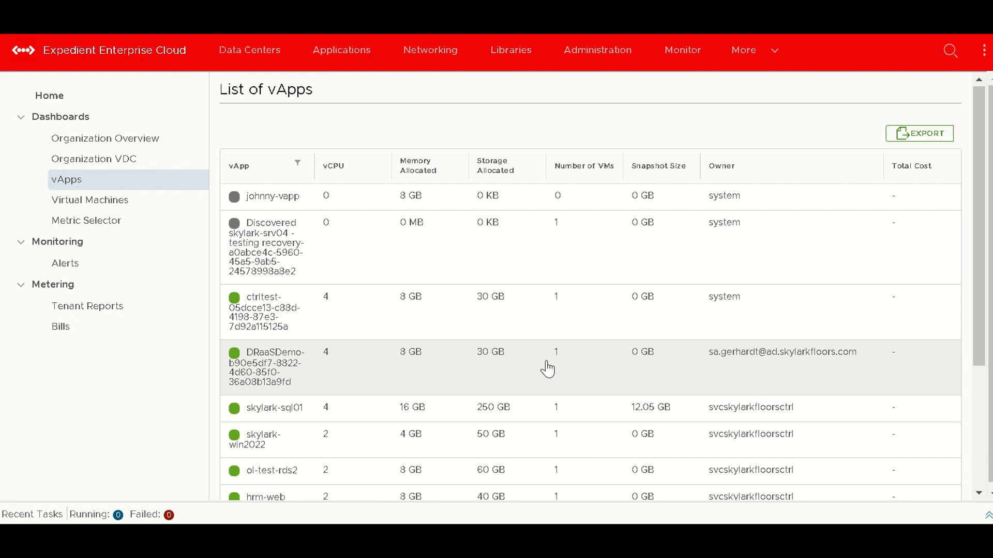
Open the CAB-Demo-cmLe VM summary (4 vCPU, 16 GB, 500 GB) and review its CPU and memory charts
left_click(119, 201)
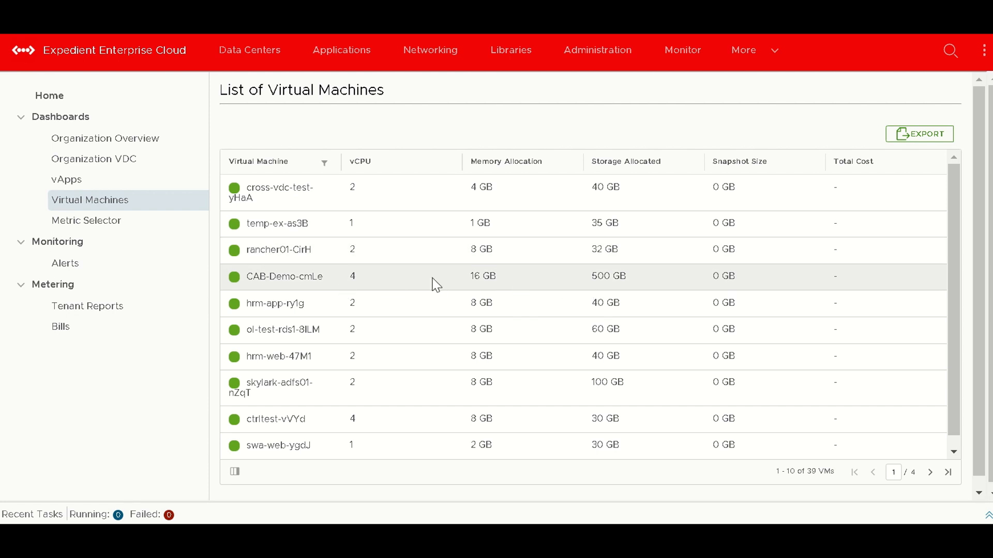
left_click(296, 284)
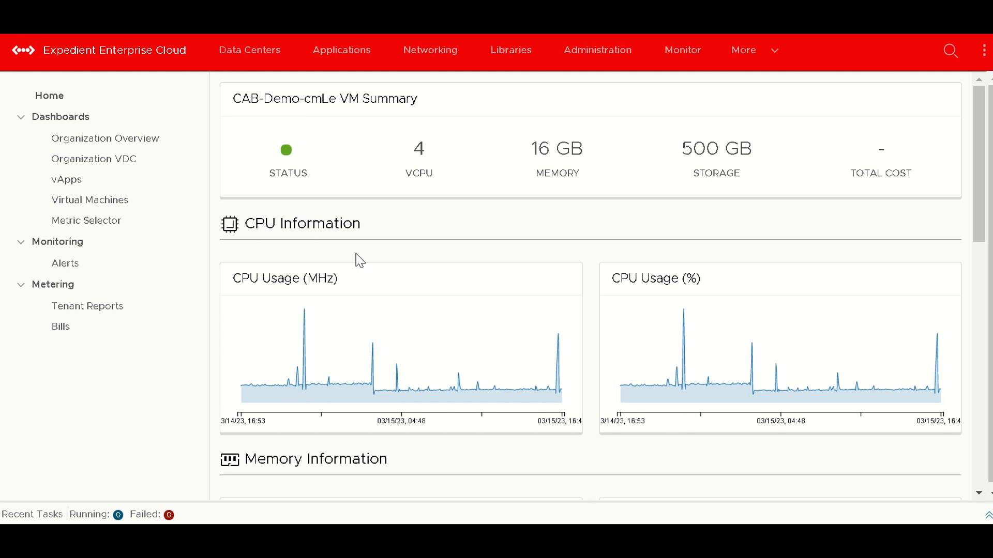
mouse_move(296, 348)
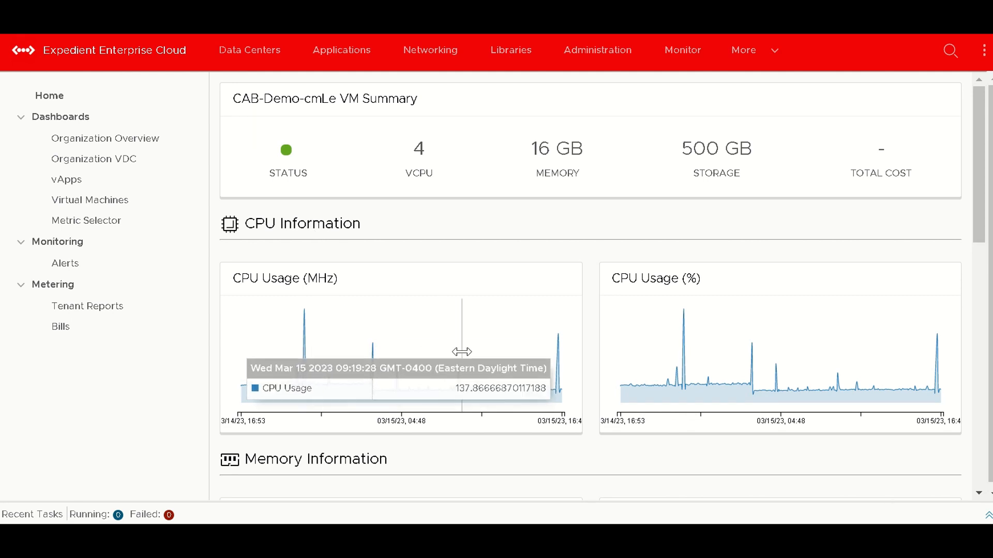
mouse_move(661, 351)
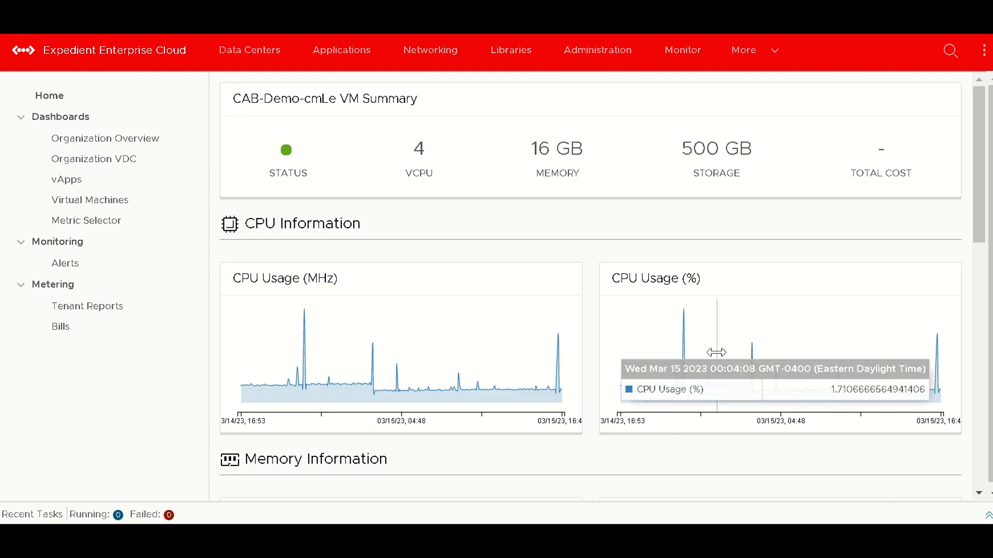
scroll(716, 352, "down", 4)
mouse_move(376, 383)
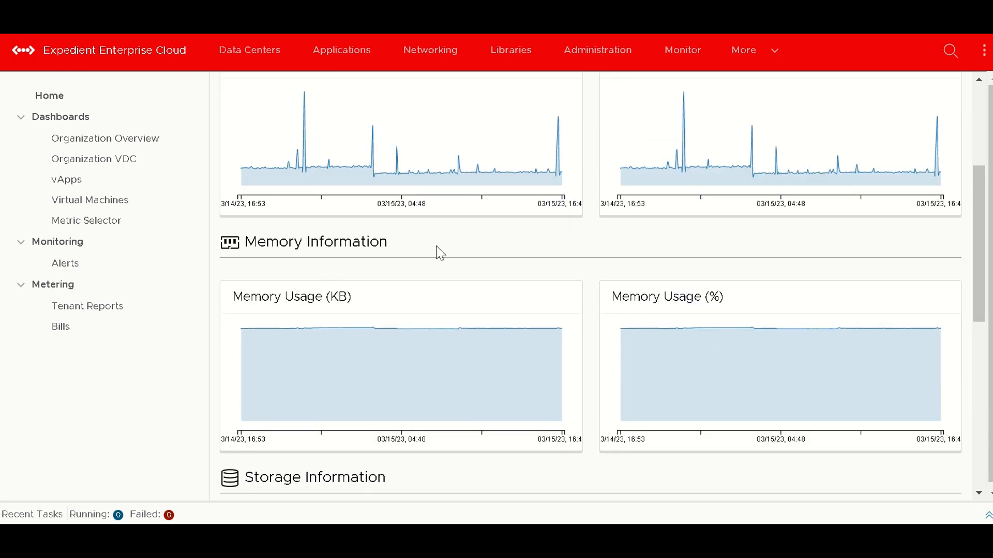
Select virtual machine cross-vdc-test-yHaA as the resource in Metric Selector
left_click(121, 229)
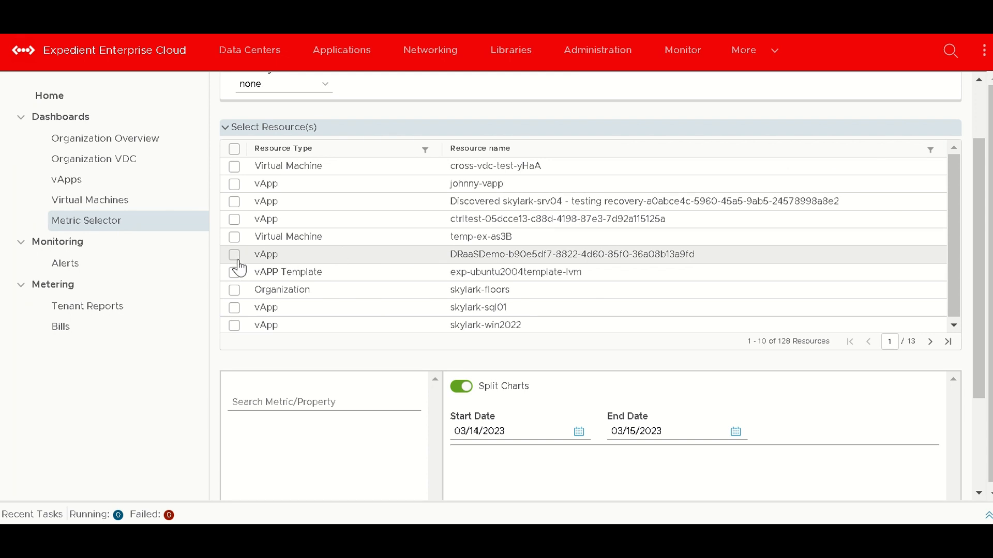
scroll(286, 284, "down", 1)
scroll(286, 284, "down", 3)
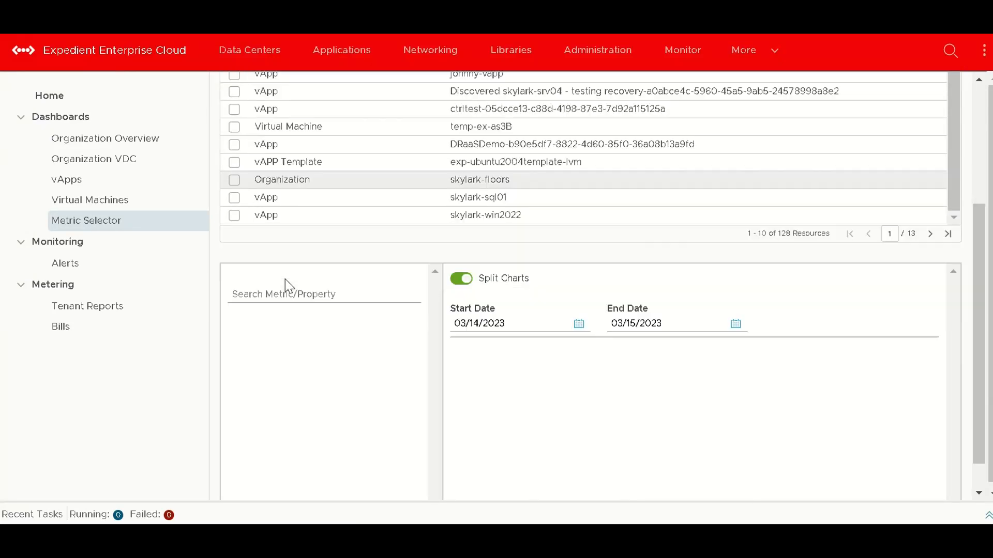
scroll(286, 285, "up", 3)
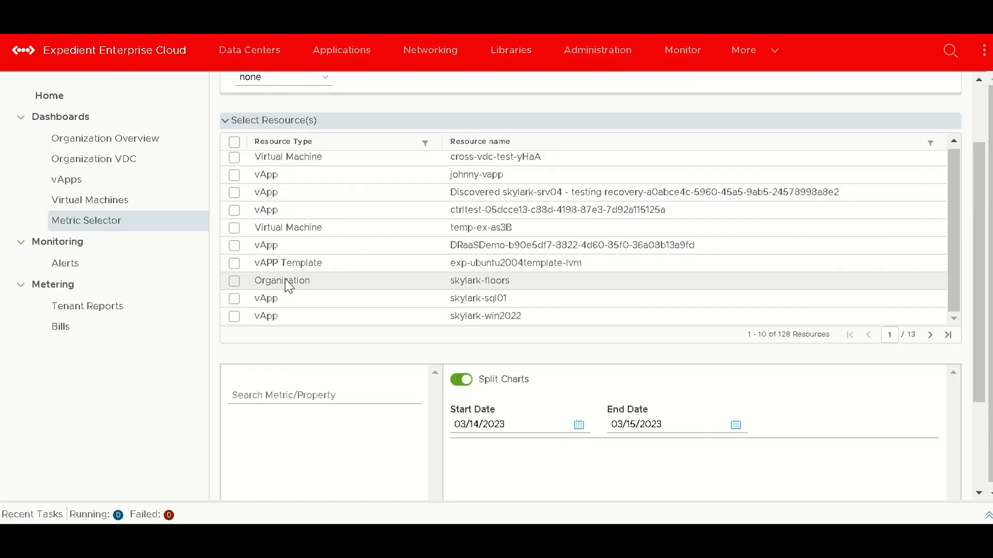
left_click(234, 158)
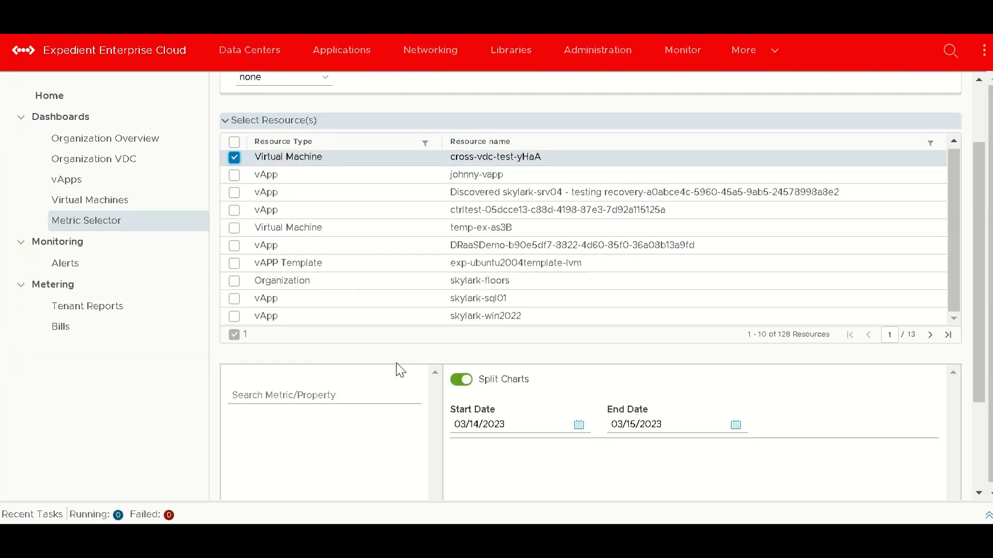
scroll(399, 370, "down", 3)
scroll(237, 415, "up", 2)
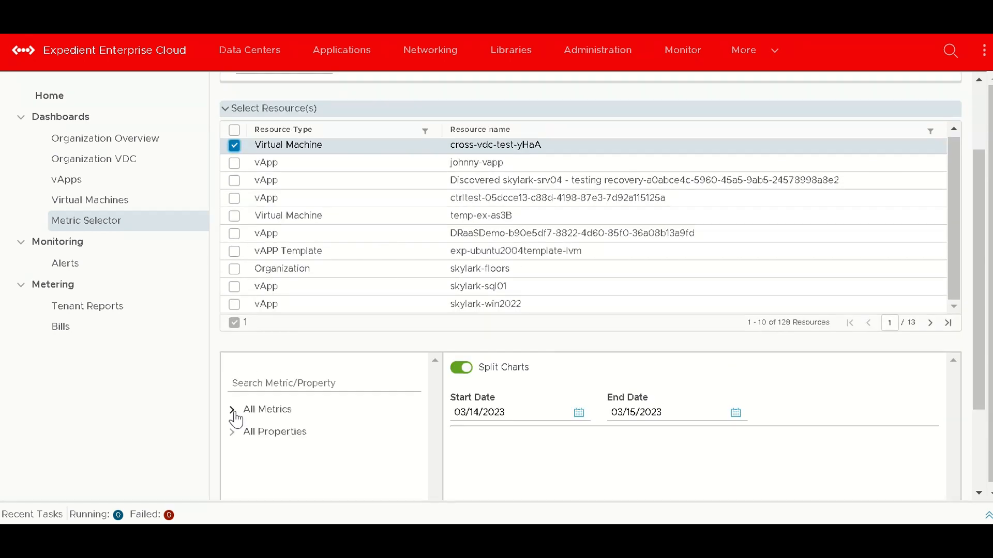
Expand All Metrics > cpu and chart cpu|iowaitPct from 03/14/2023 to 03/15/2023
left_click(232, 410)
scroll(344, 430, "down", 3)
scroll(348, 431, "up", 1)
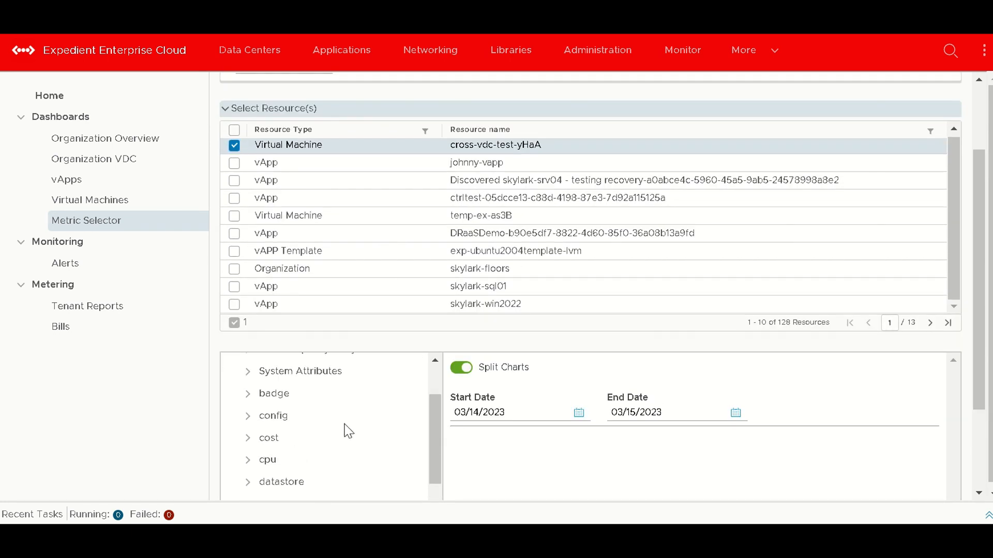
left_click(248, 454)
scroll(357, 468, "down", 8)
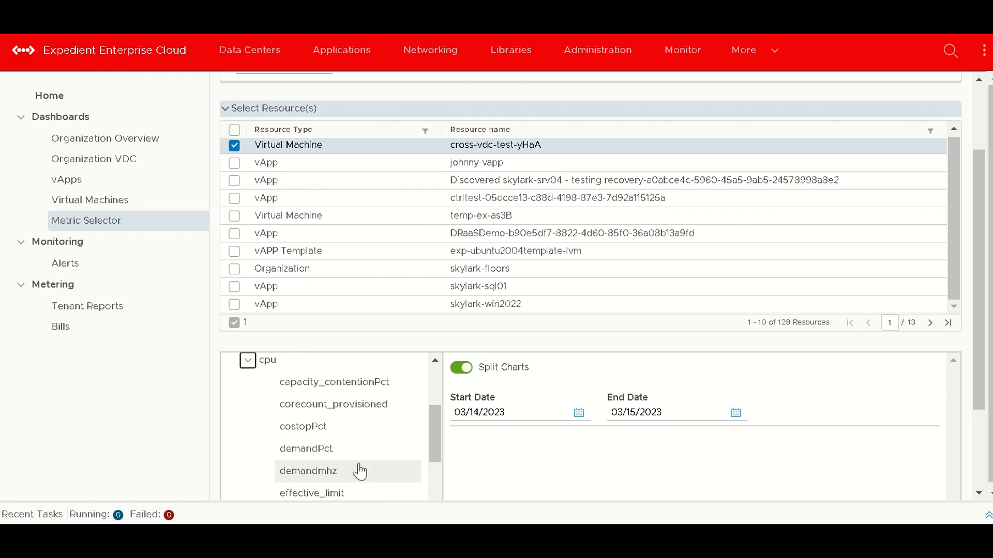
left_click(342, 419)
scroll(349, 453, "down", 5)
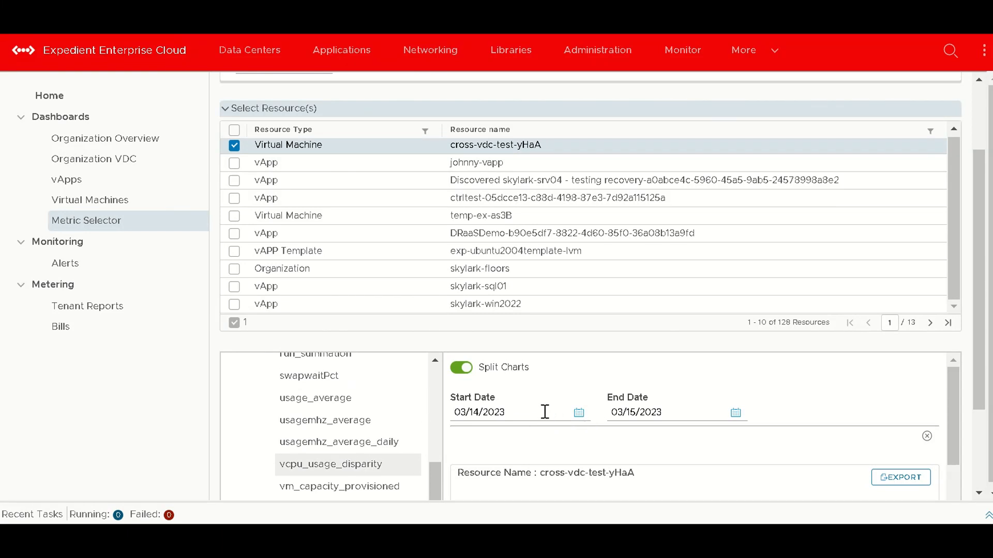
scroll(585, 455, "down", 3)
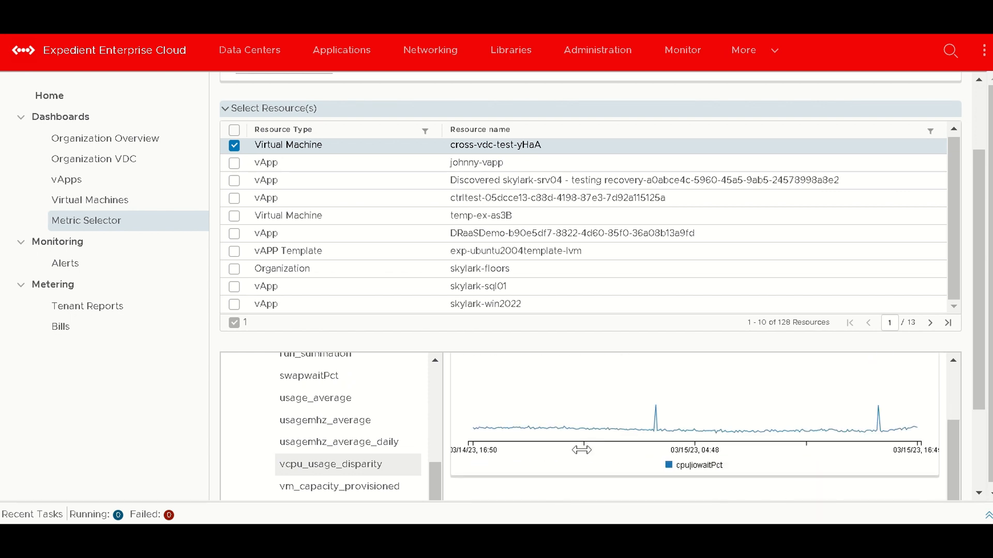